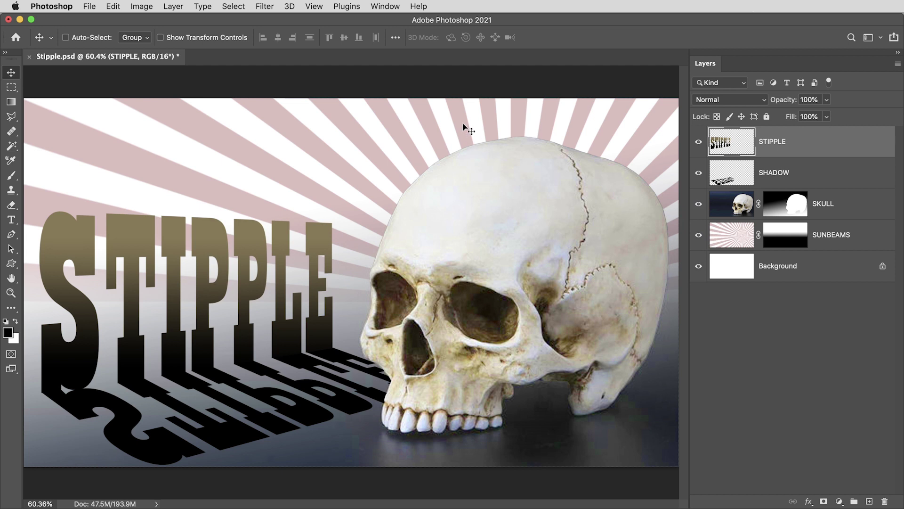
Check the image size without changes and keep the document at 16 bits per channel.
{"action": "key", "text": "super+alt+i"}
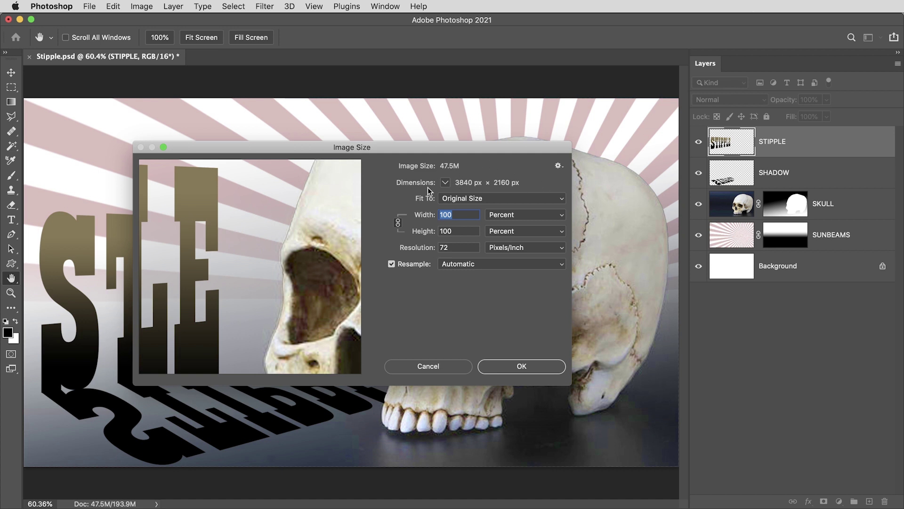
{"action": "key", "text": "Escape"}
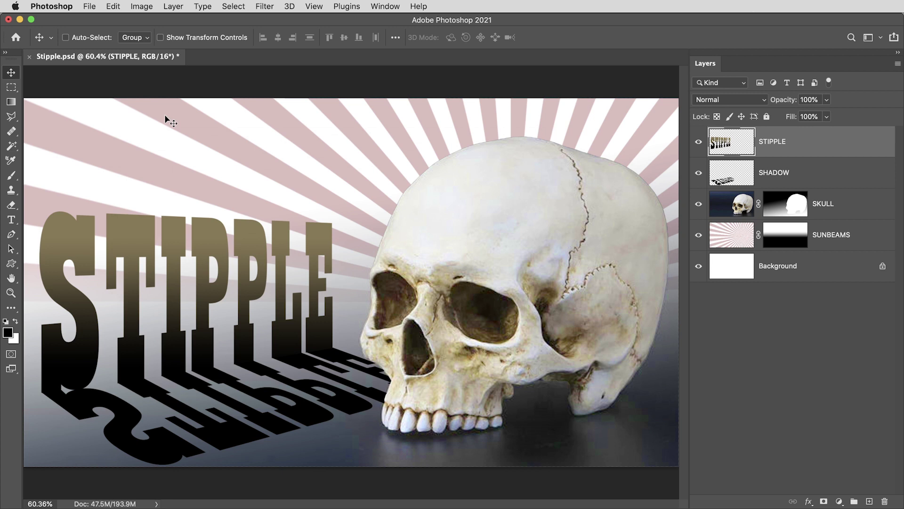
{"action": "left_click", "coordinate": [143, 6]}
{"action": "mouse_move", "coordinate": [150, 20]}
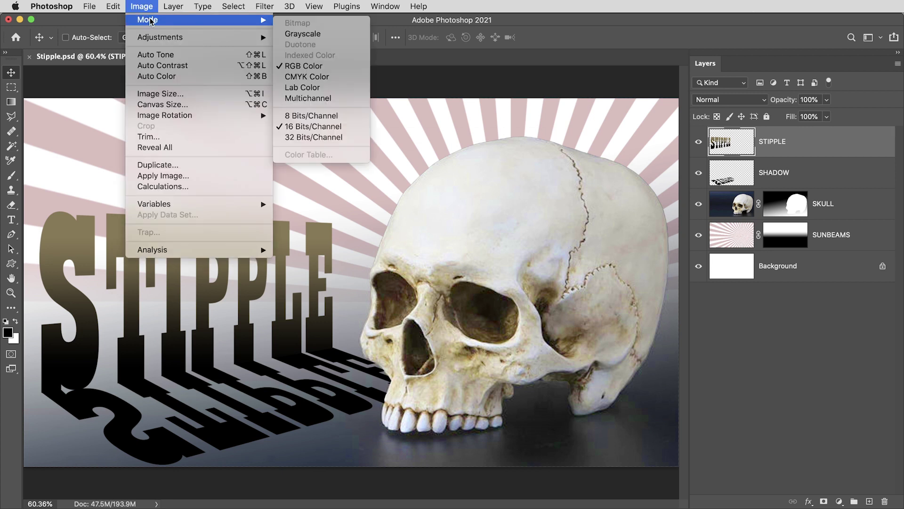
{"action": "left_click", "coordinate": [320, 128]}
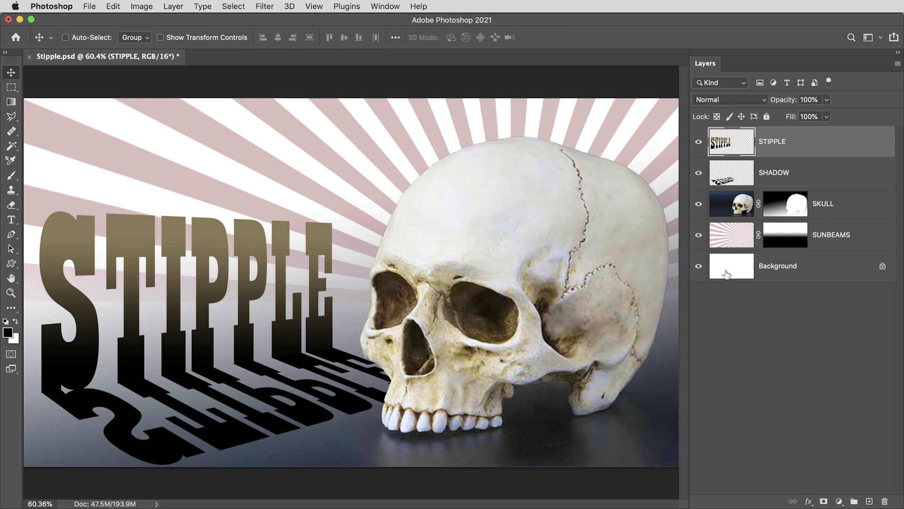
Make the SUNBEAMS and SKULL layers visible again and inspect the skull at 100%.
{"action": "left_click", "coordinate": [699, 266], "text": "alt"}
{"action": "left_click", "coordinate": [698, 235]}
{"action": "left_click", "coordinate": [732, 243]}
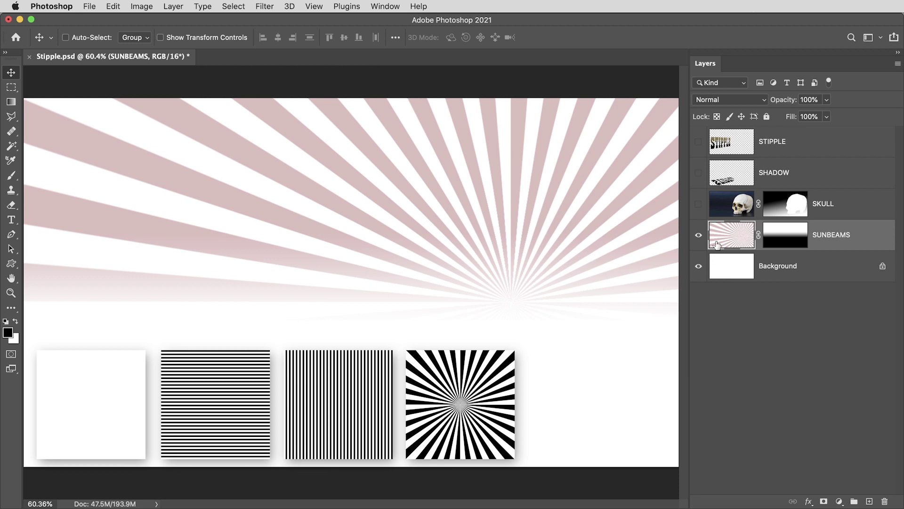
{"action": "left_click", "coordinate": [699, 204]}
{"action": "left_click", "coordinate": [732, 215]}
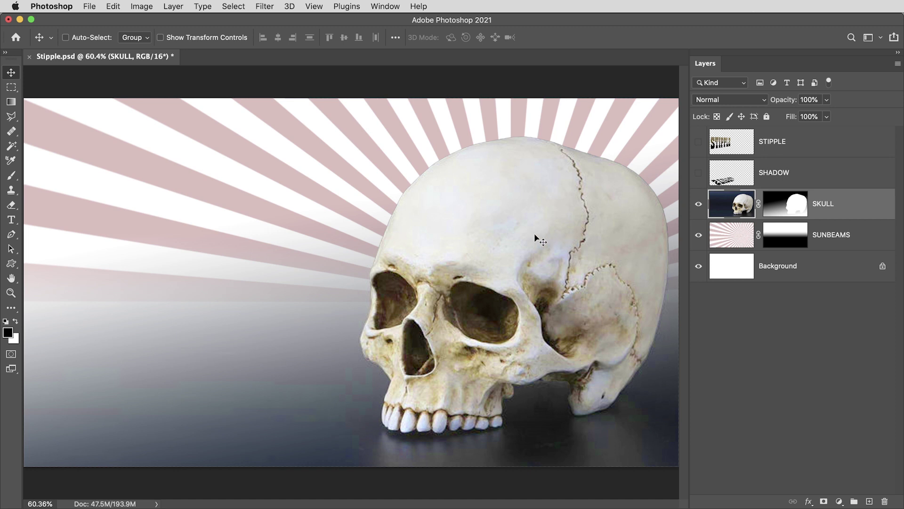
{"action": "key", "text": "super+1"}
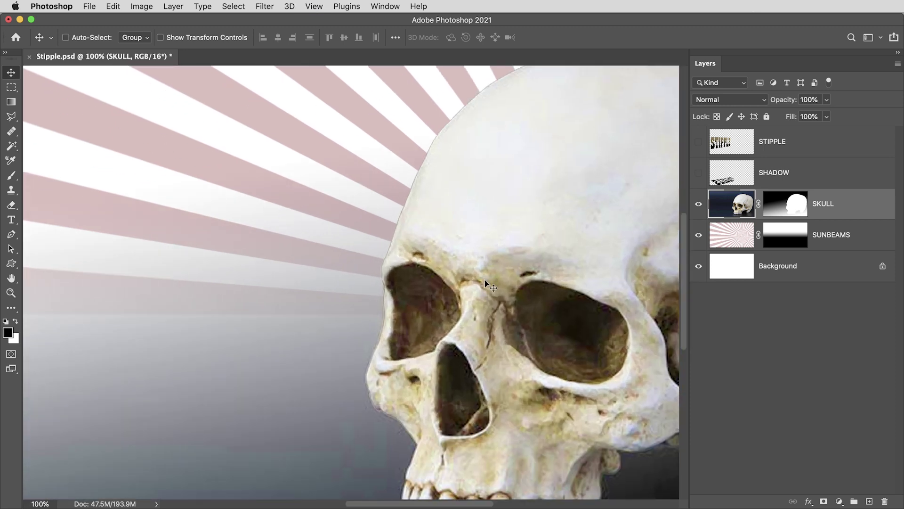
{"action": "key", "text": "super+0"}
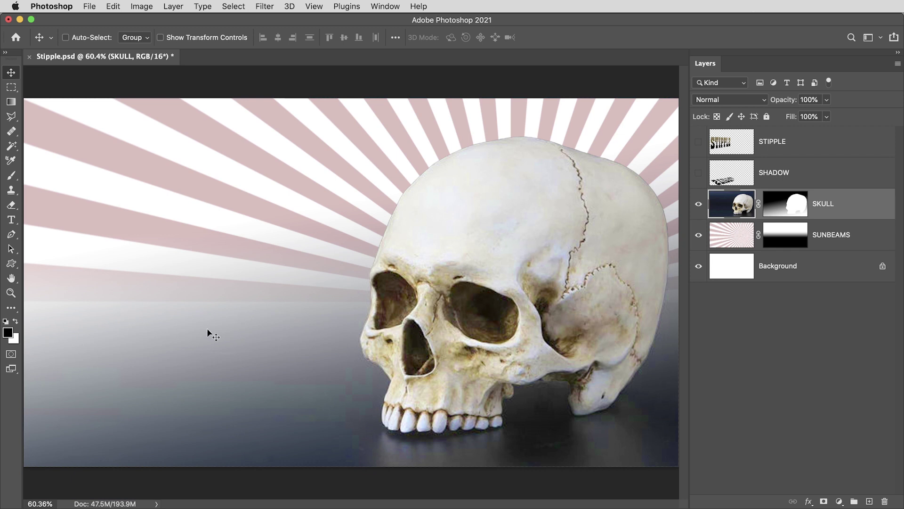
Show the SHADOW and STIPPLE layers and skew the STIPPLE text into perspective.
{"action": "left_click", "coordinate": [698, 172]}
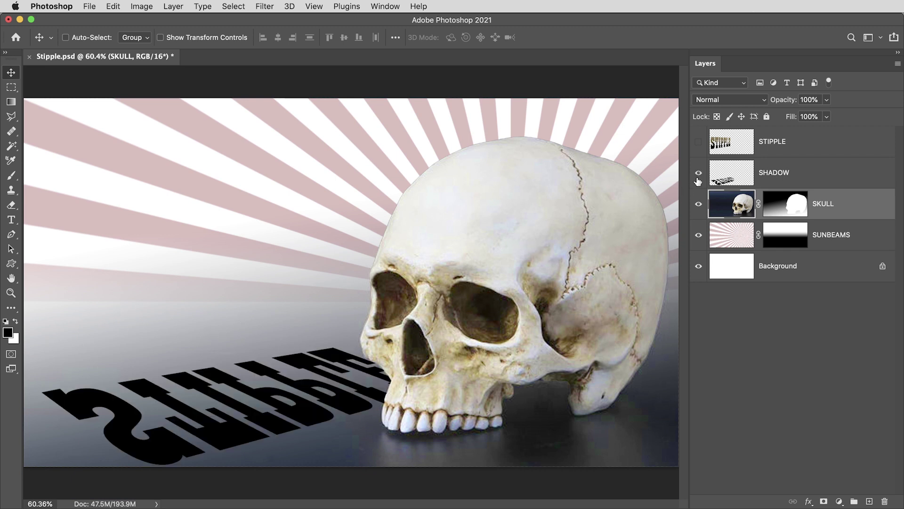
{"action": "left_click", "coordinate": [699, 142]}
{"action": "left_click", "coordinate": [723, 146]}
{"action": "key", "text": "super+t"}
{"action": "left_click_drag", "start_coordinate": [334, 211], "coordinate": [347, 224]}
{"action": "key", "text": "Return"}
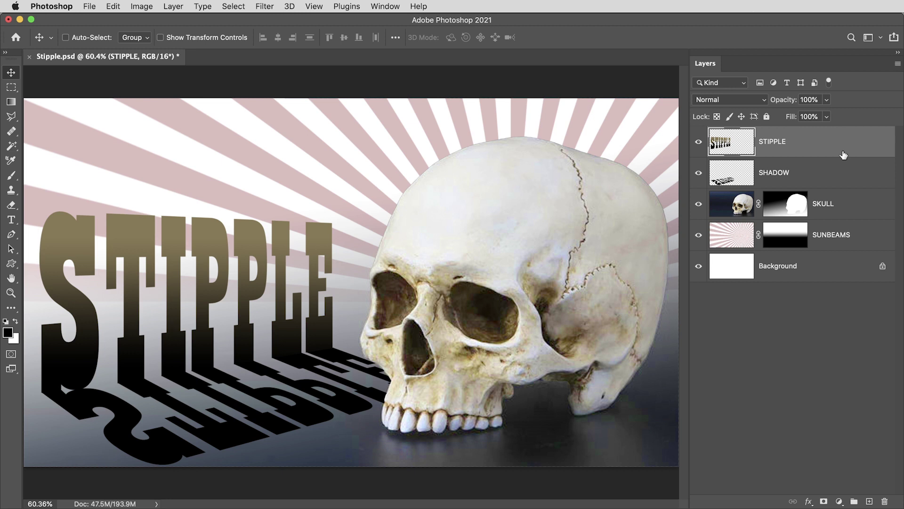
Convert all five layers into a single smart object.
{"action": "left_click", "coordinate": [822, 273], "text": "shift"}
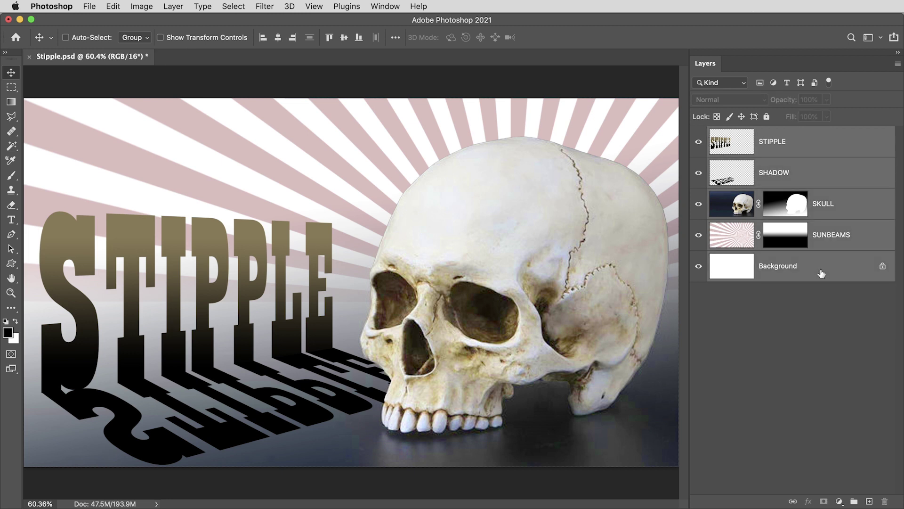
{"action": "right_click", "coordinate": [806, 144]}
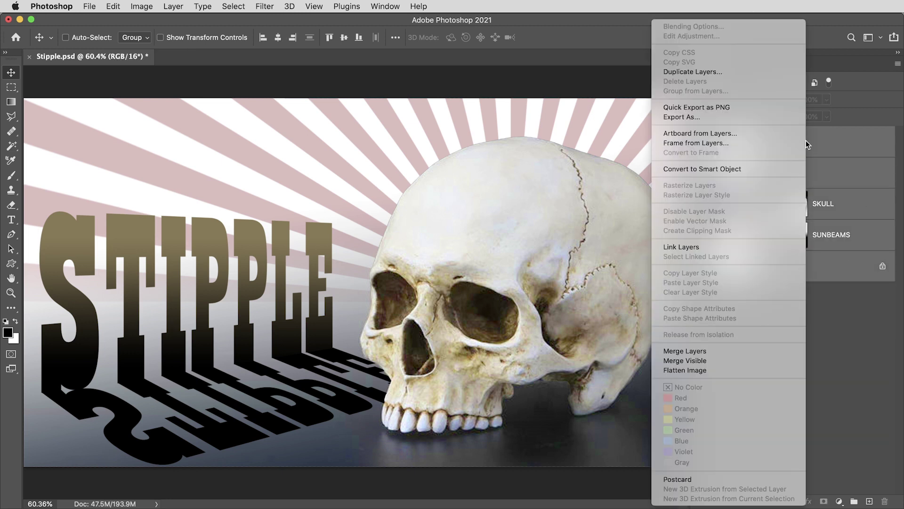
{"action": "left_click", "coordinate": [713, 169]}
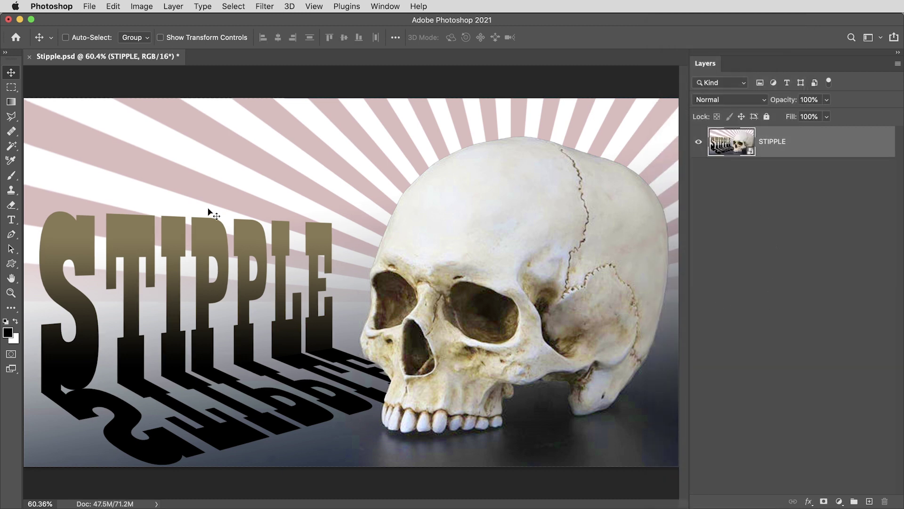
Add a Hue/Saturation smart filter at Saturation -100, then switch it off.
{"action": "left_click", "coordinate": [145, 7]}
{"action": "mouse_move", "coordinate": [188, 39]}
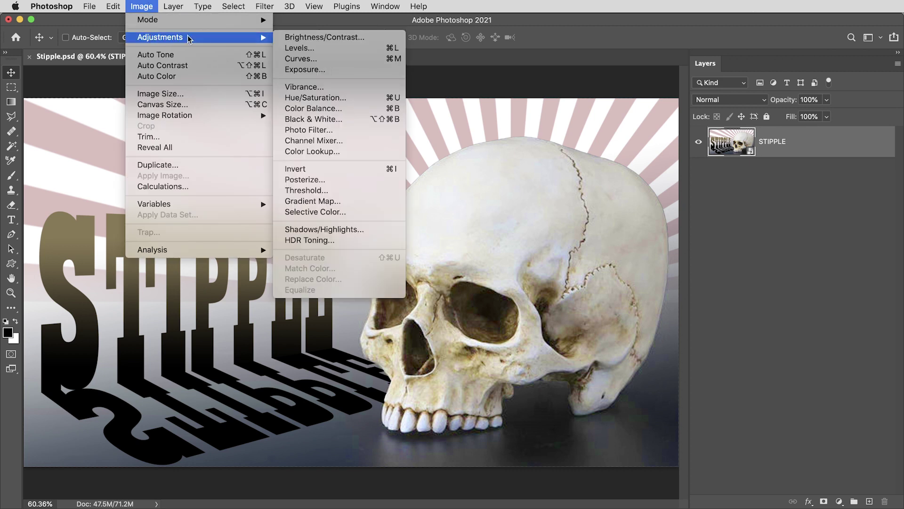
{"action": "left_click", "coordinate": [343, 99]}
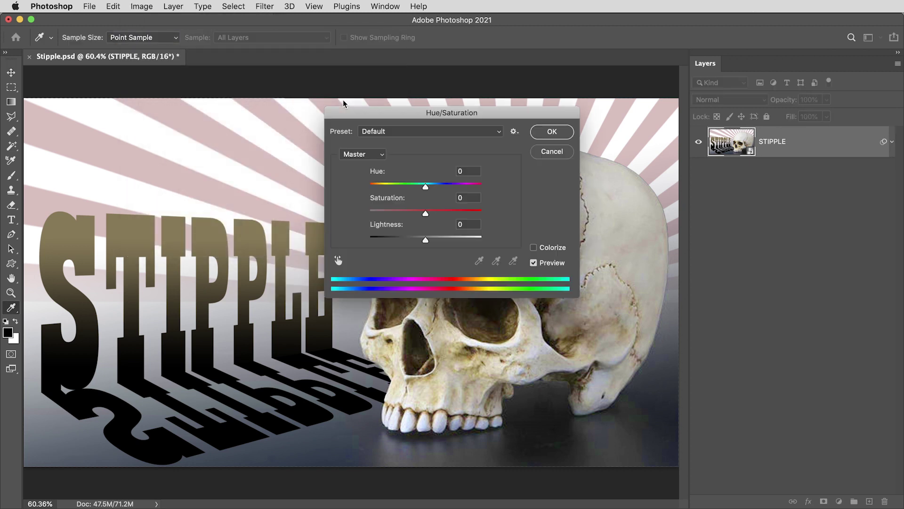
{"action": "left_click_drag", "start_coordinate": [410, 213], "coordinate": [357, 210]}
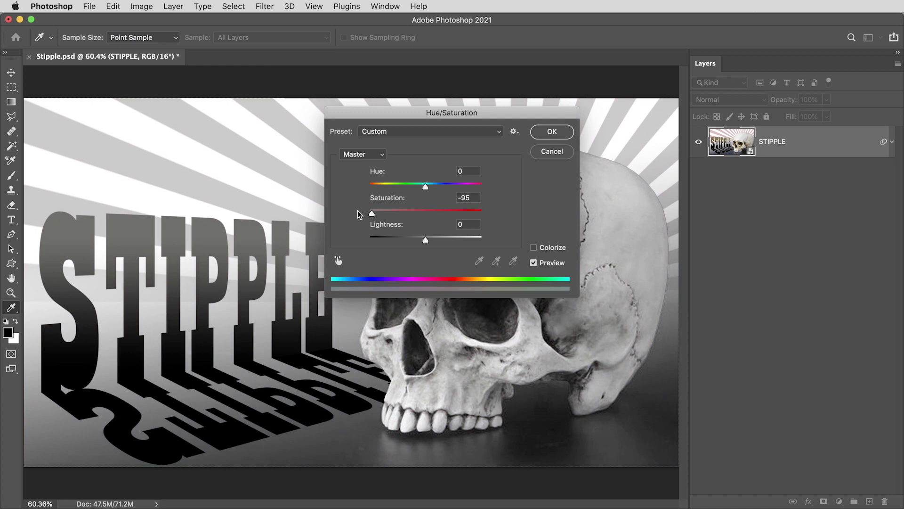
{"action": "left_click", "coordinate": [548, 131]}
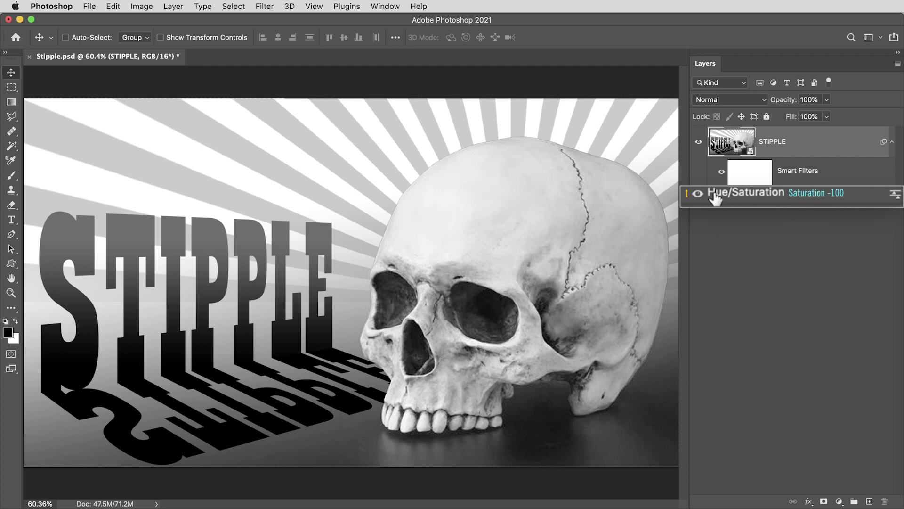
{"action": "left_click", "coordinate": [696, 193]}
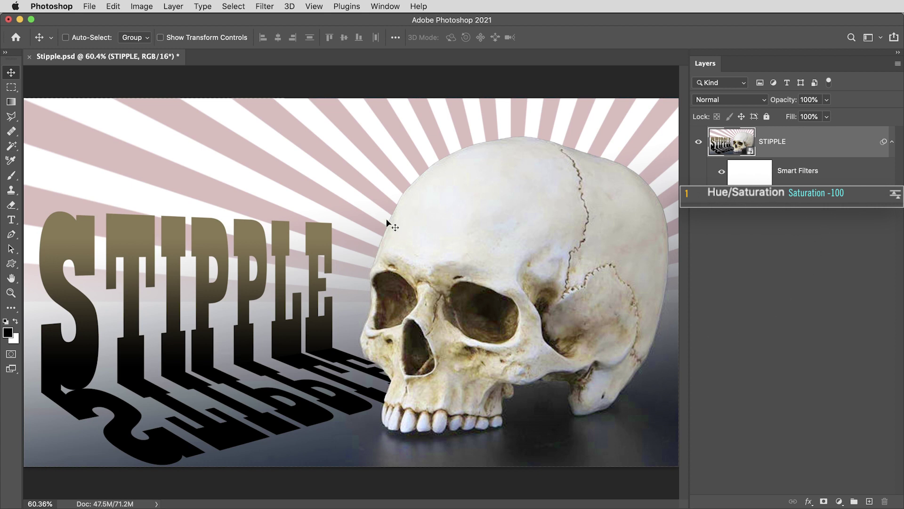
Apply a Gaussian Blur smart filter with a 2 px radius.
{"action": "left_click", "coordinate": [265, 6]}
{"action": "mouse_move", "coordinate": [289, 158]}
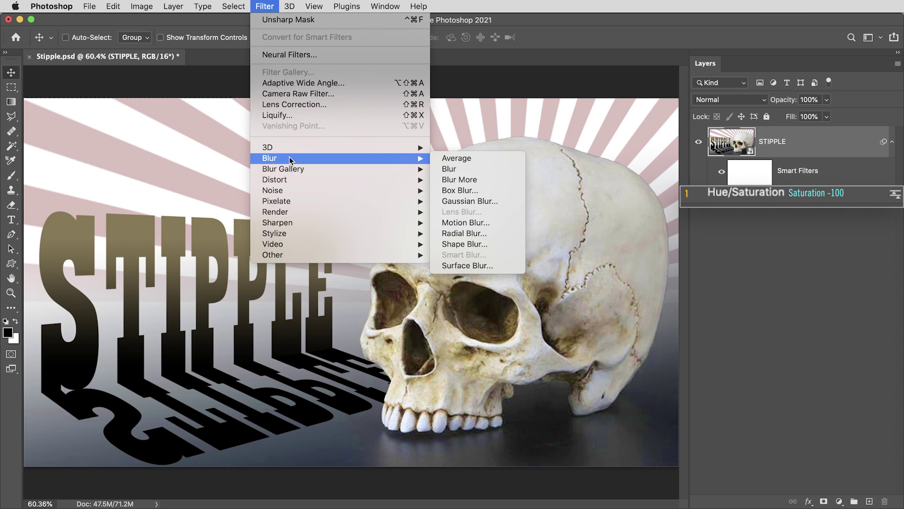
{"action": "left_click", "coordinate": [473, 202]}
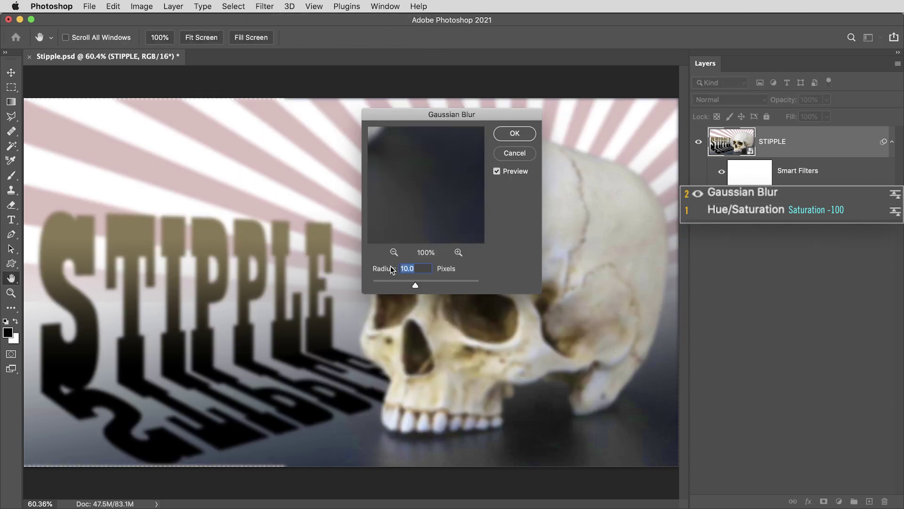
{"action": "type", "text": "2"}
{"action": "left_click", "coordinate": [505, 134]}
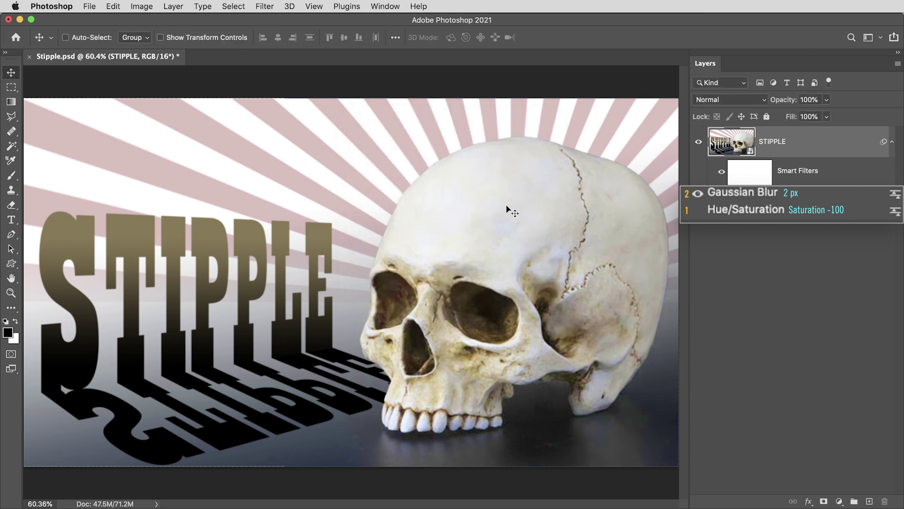
Add a Levels smart filter with white input 224 and midtones 1.15.
{"action": "left_click", "coordinate": [143, 5]}
{"action": "mouse_move", "coordinate": [157, 37]}
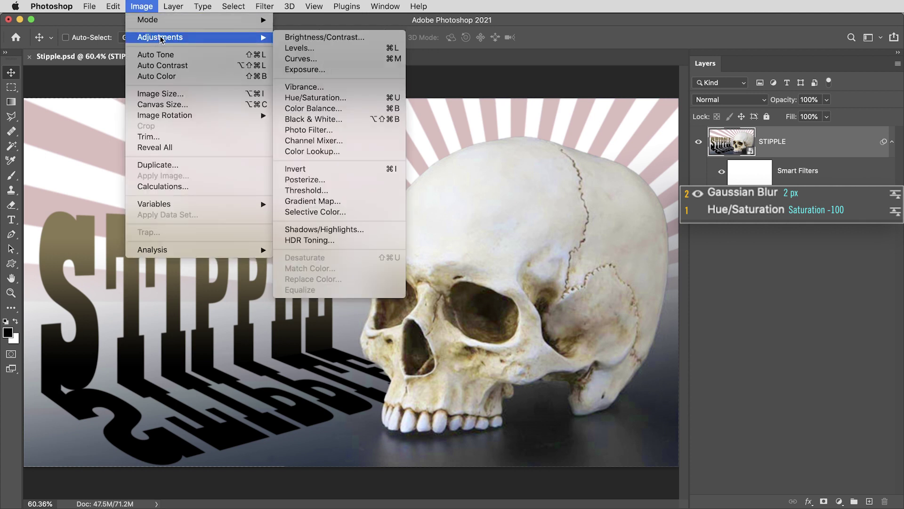
{"action": "left_click", "coordinate": [315, 49]}
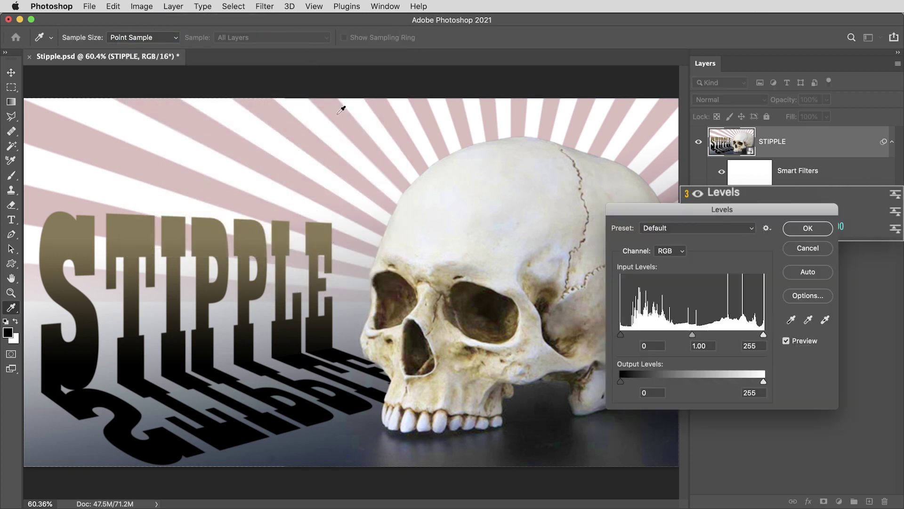
{"action": "left_click_drag", "start_coordinate": [671, 218], "coordinate": [574, 119]}
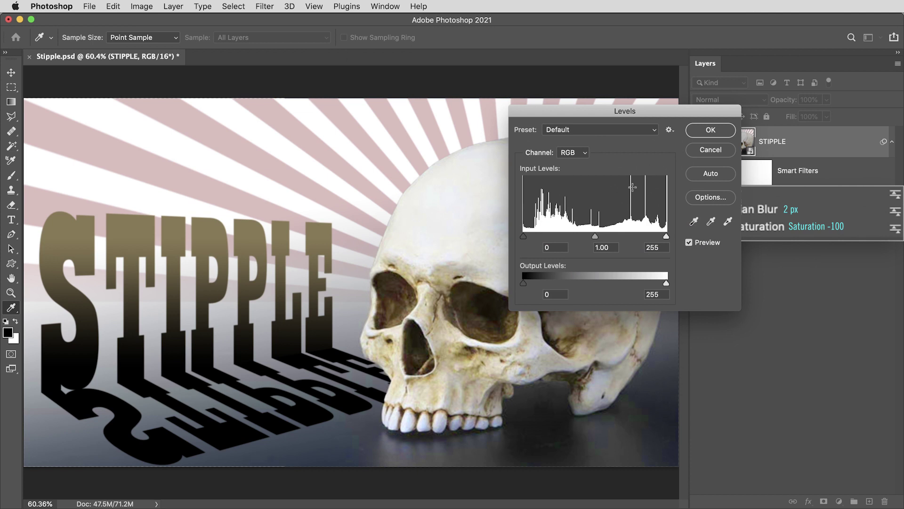
{"action": "left_click_drag", "start_coordinate": [666, 238], "coordinate": [649, 237]}
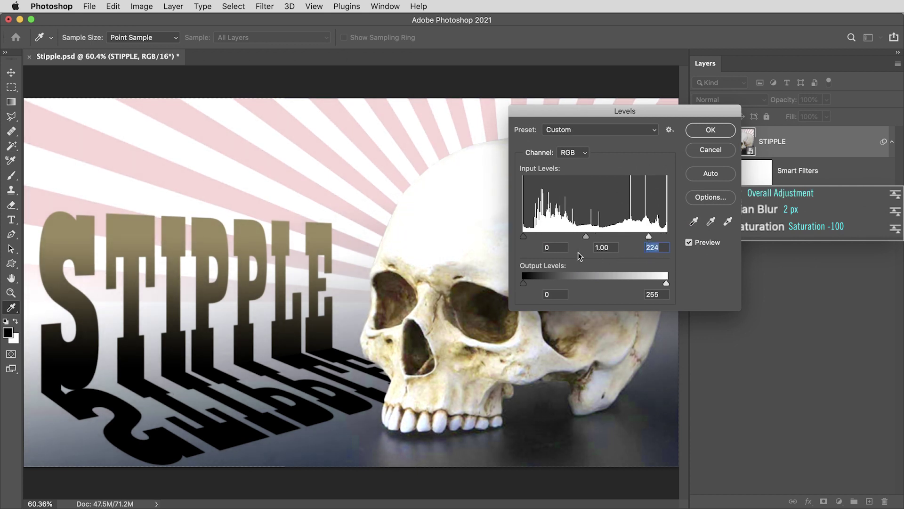
{"action": "left_click_drag", "start_coordinate": [585, 236], "coordinate": [581, 239]}
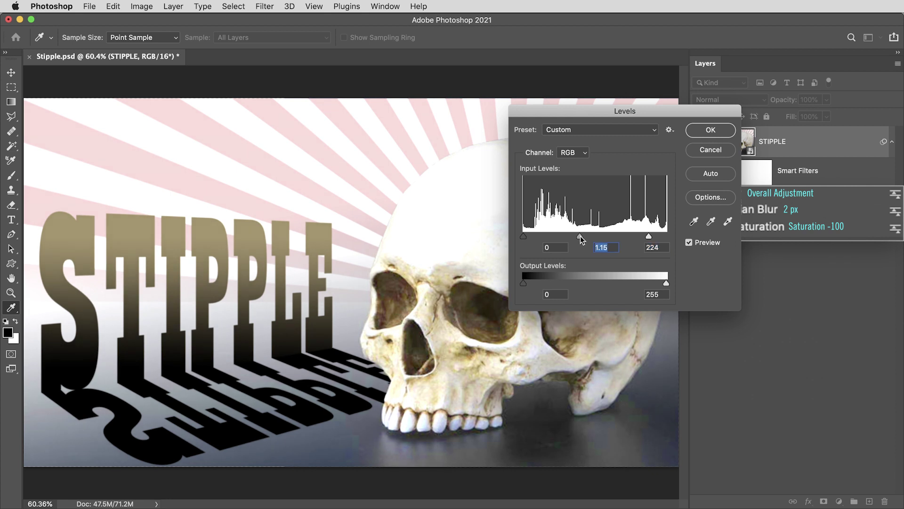
{"action": "left_click", "coordinate": [709, 131]}
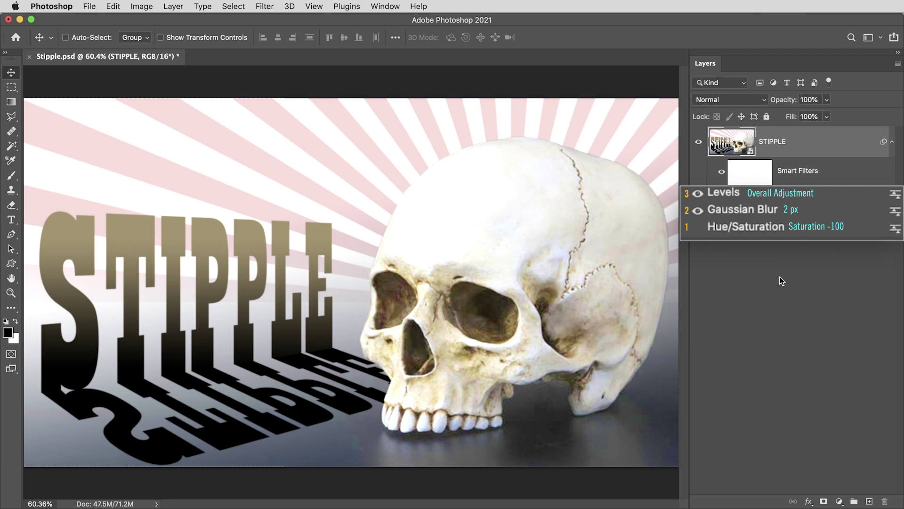
Add a second Levels filter with black output around 240 to wash the image near-white.
{"action": "left_click", "coordinate": [141, 7]}
{"action": "mouse_move", "coordinate": [160, 38]}
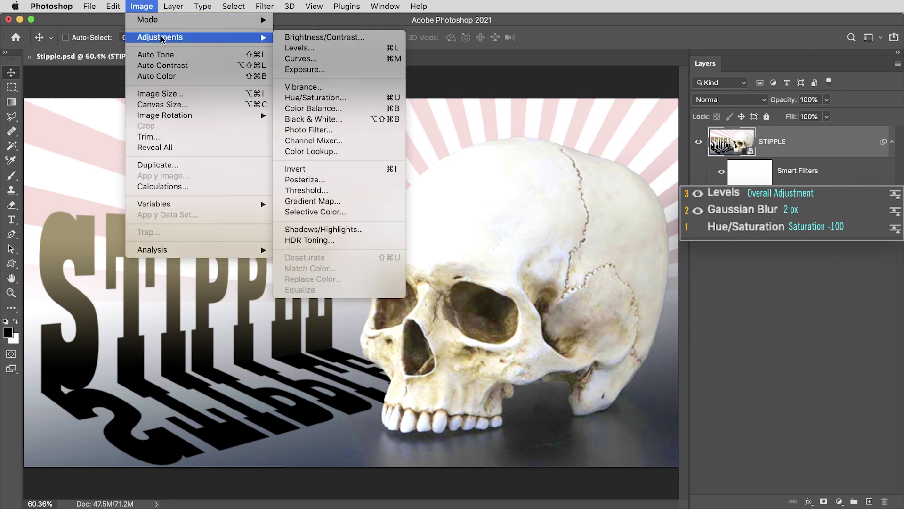
{"action": "left_click", "coordinate": [308, 49]}
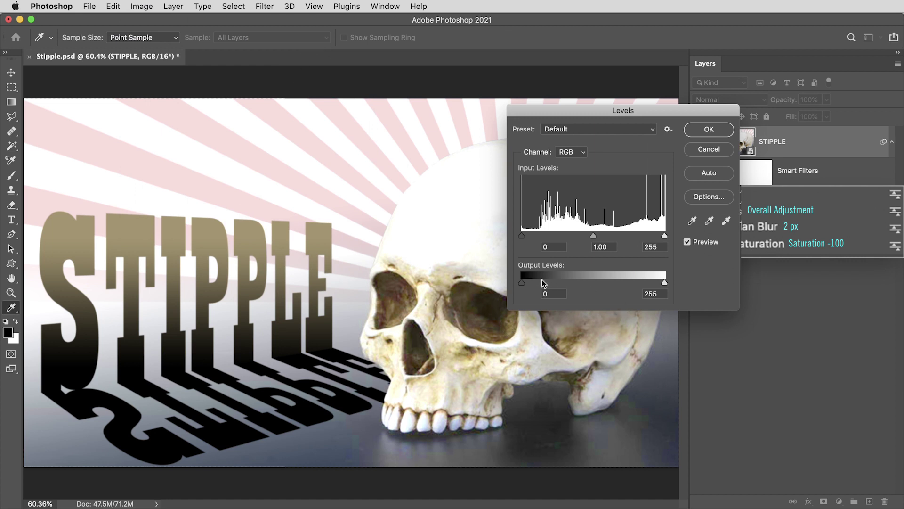
{"action": "left_click_drag", "start_coordinate": [522, 283], "coordinate": [657, 285]}
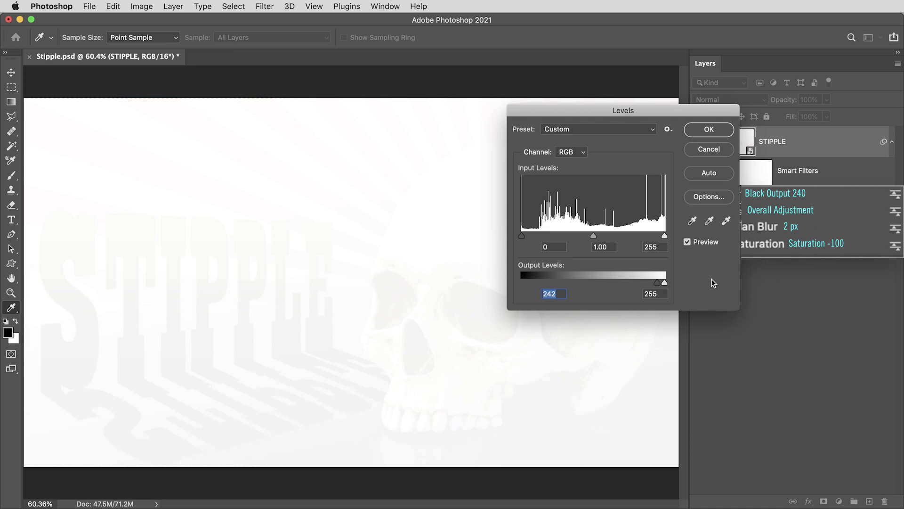
{"action": "left_click", "coordinate": [709, 129]}
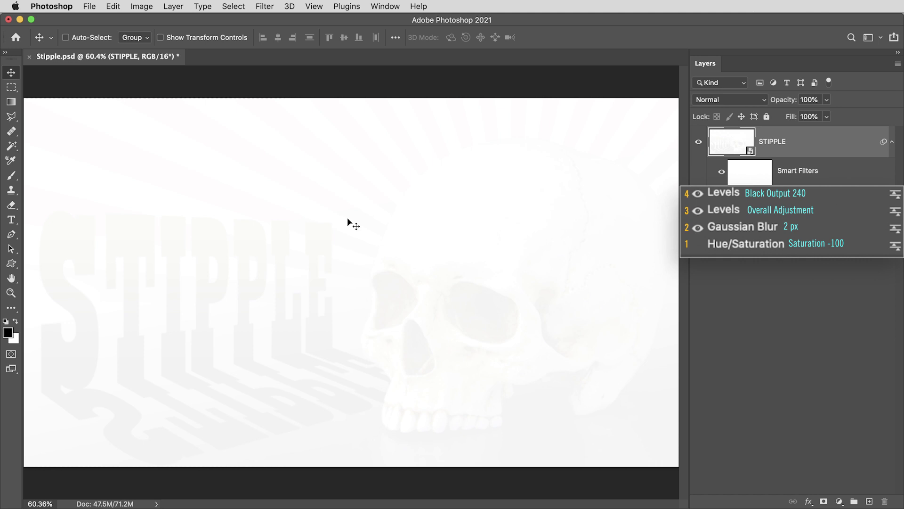
Add a monochromatic Uniform noise filter at amount 100.
{"action": "left_click", "coordinate": [266, 6]}
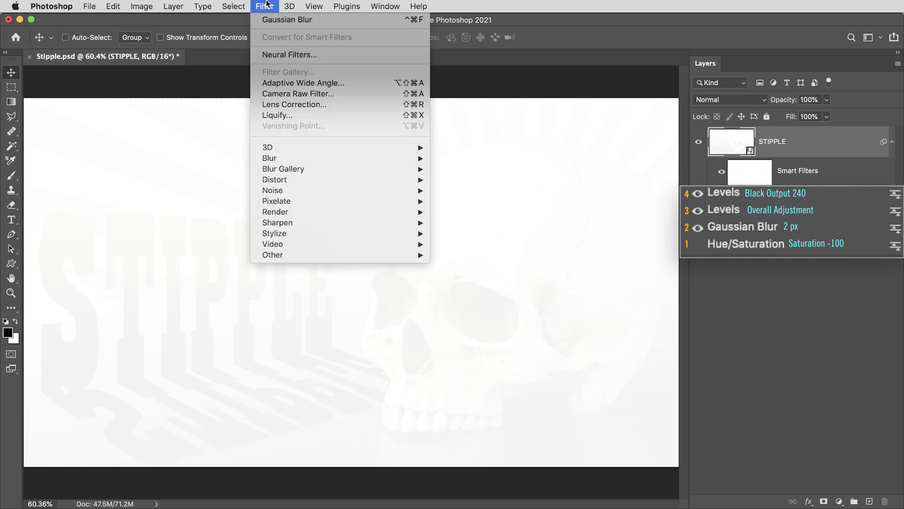
{"action": "mouse_move", "coordinate": [296, 192]}
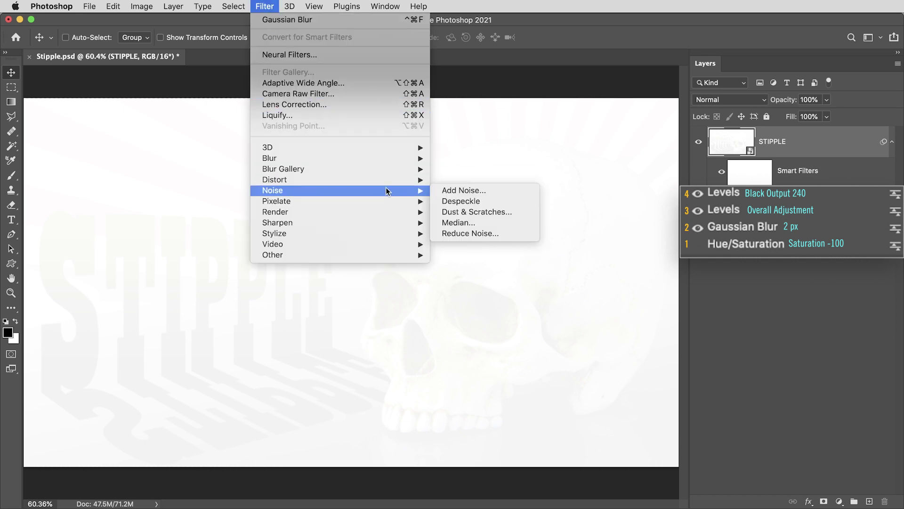
{"action": "left_click", "coordinate": [477, 192]}
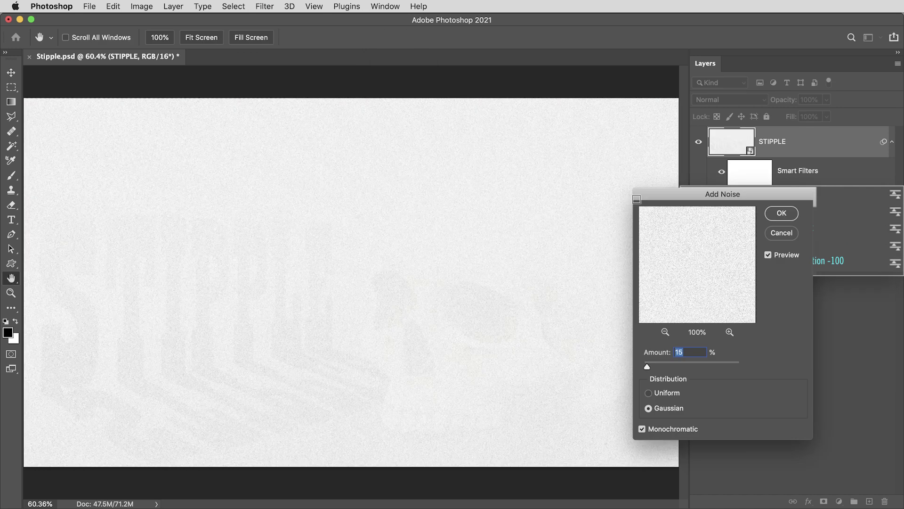
{"action": "left_click_drag", "start_coordinate": [663, 196], "coordinate": [509, 78]}
{"action": "type", "text": "100"}
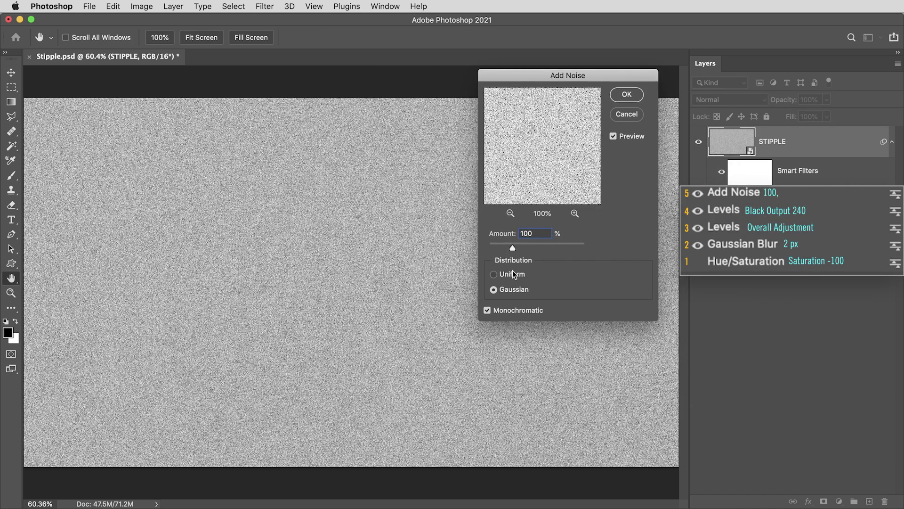
{"action": "left_click", "coordinate": [512, 273]}
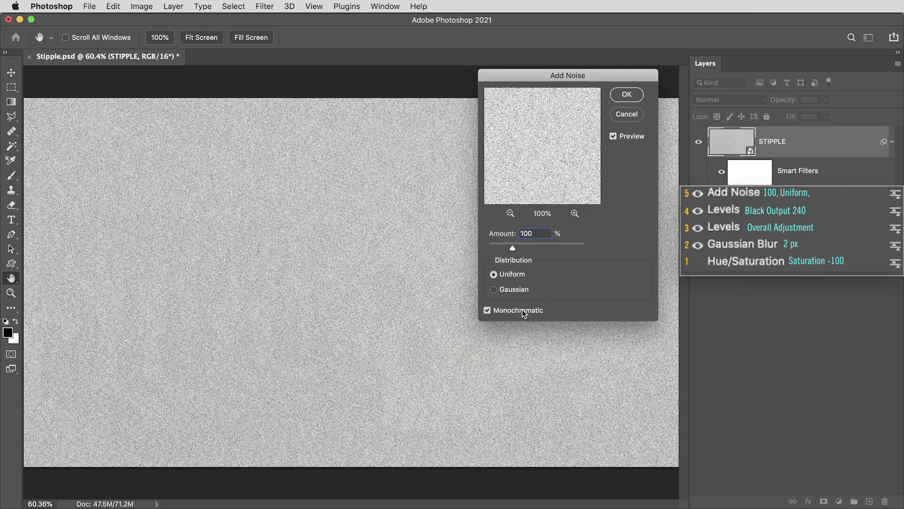
{"action": "left_click", "coordinate": [627, 94]}
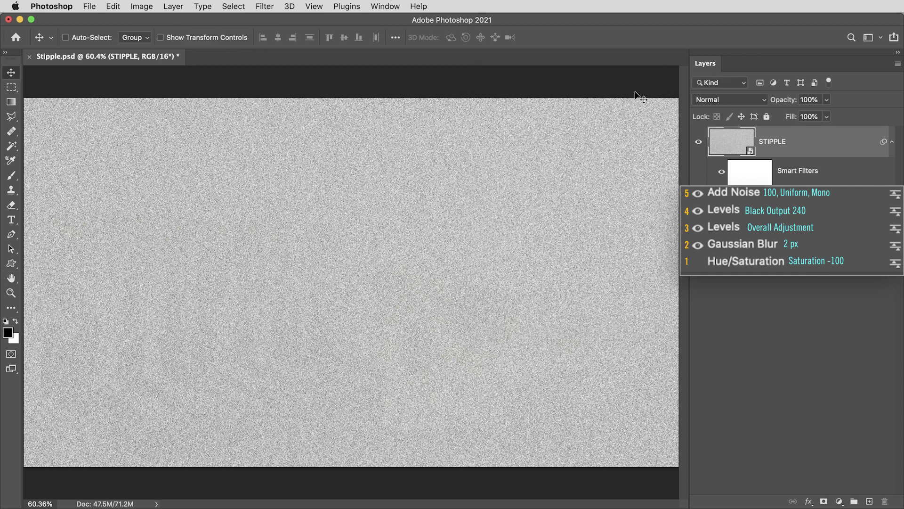
Set the noise filter's blending mode to Hard Mix.
{"action": "double_click", "coordinate": [894, 195]}
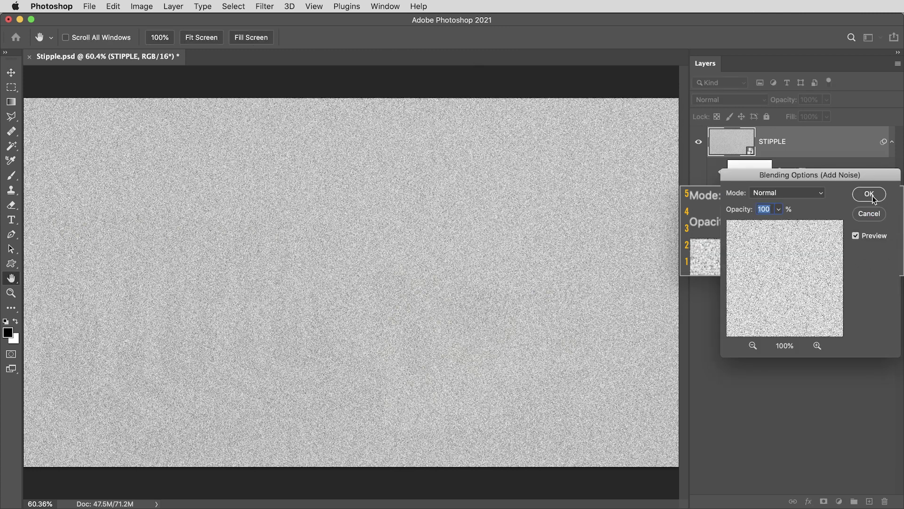
{"action": "left_click_drag", "start_coordinate": [785, 171], "coordinate": [541, 116]}
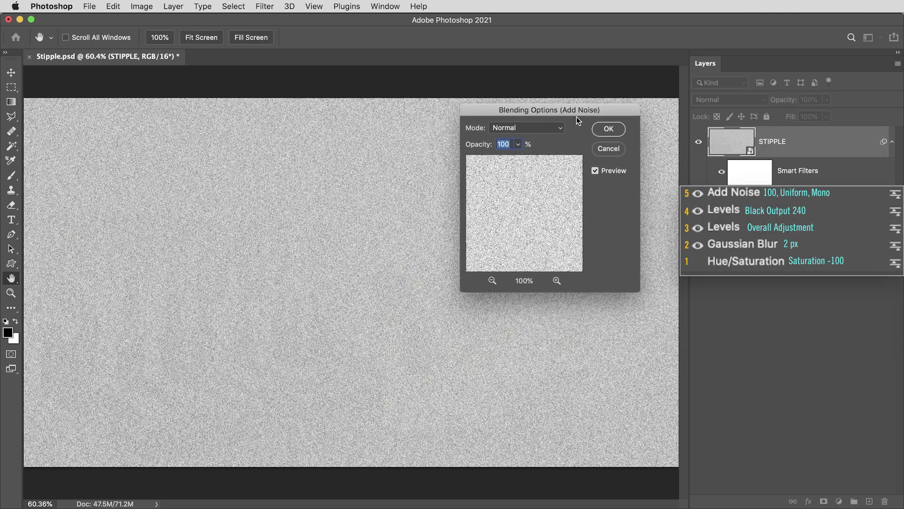
{"action": "left_click", "coordinate": [541, 128]}
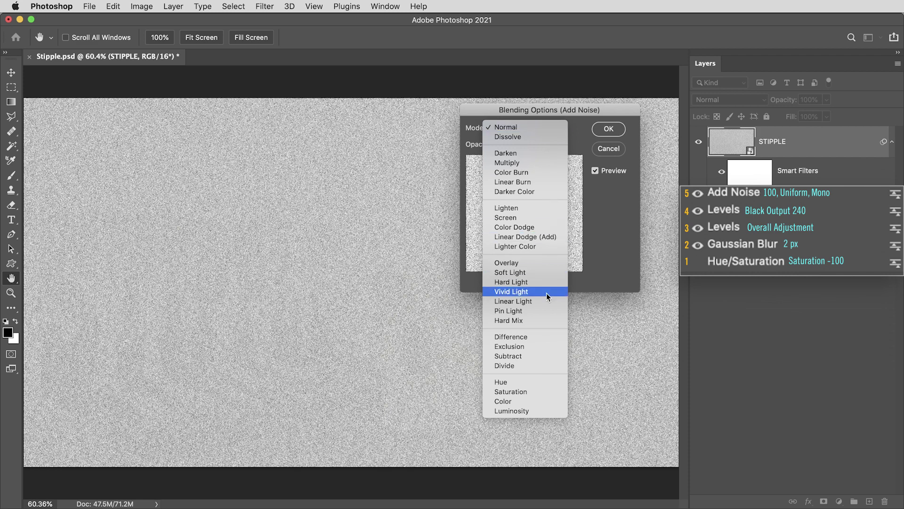
{"action": "left_click", "coordinate": [546, 320]}
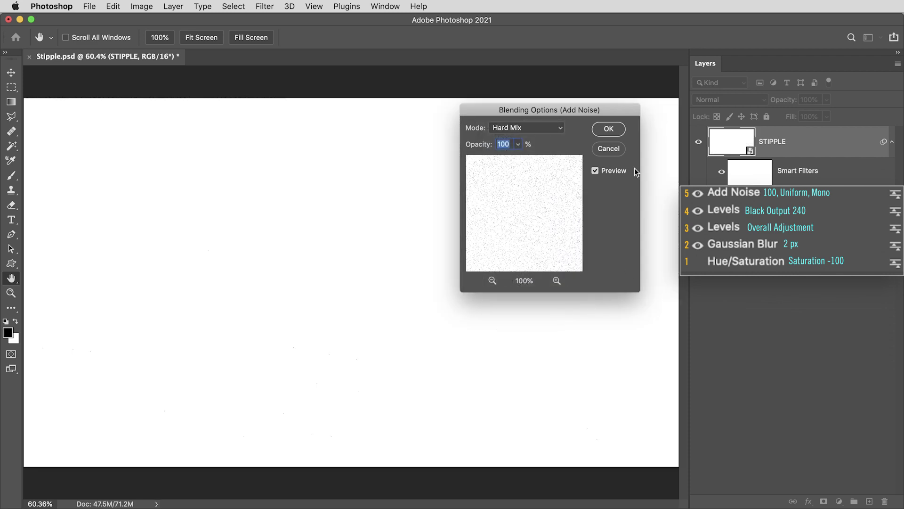
Commit Hard Mix on the noise filter and zoom in to inspect the stipple dots.
{"action": "left_click", "coordinate": [609, 129]}
{"action": "key", "text": "z"}
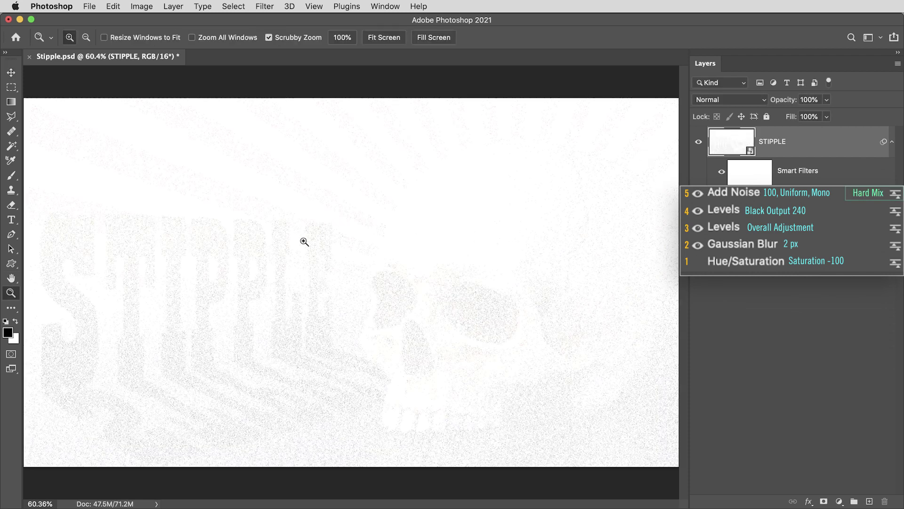
{"action": "left_click_drag", "start_coordinate": [304, 242], "coordinate": [210, 354]}
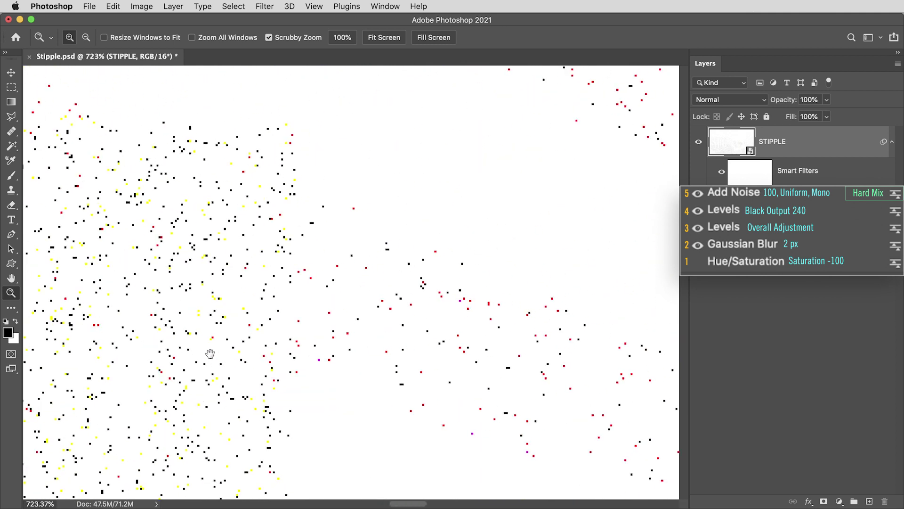
{"action": "left_click_drag", "start_coordinate": [448, 333], "coordinate": [296, 330]}
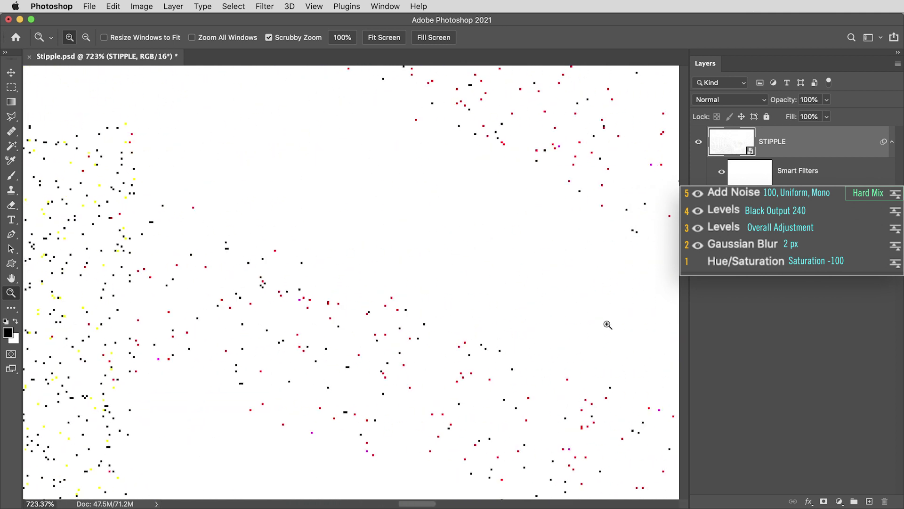
{"action": "key", "text": "v"}
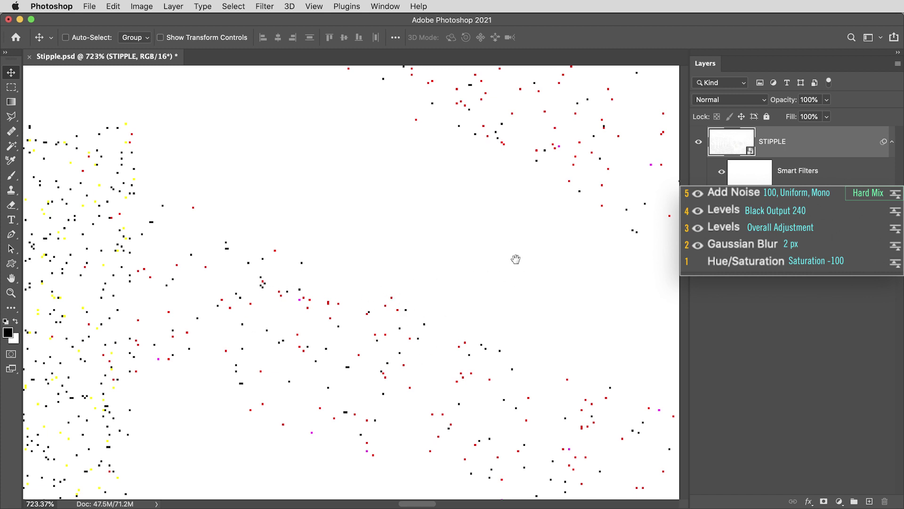
{"action": "left_click_drag", "start_coordinate": [517, 256], "coordinate": [569, 338]}
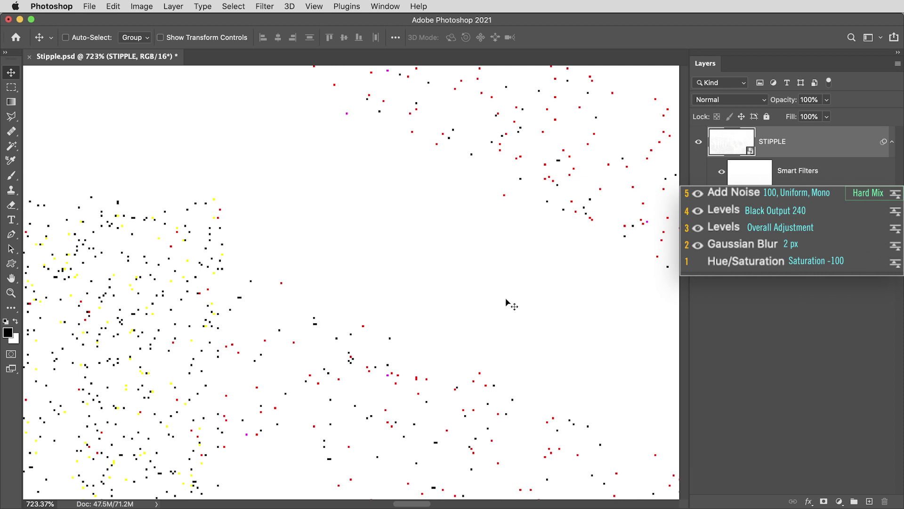
Add a Minimum filter with Roundness preserved and a 4 px radius.
{"action": "left_click", "coordinate": [266, 6]}
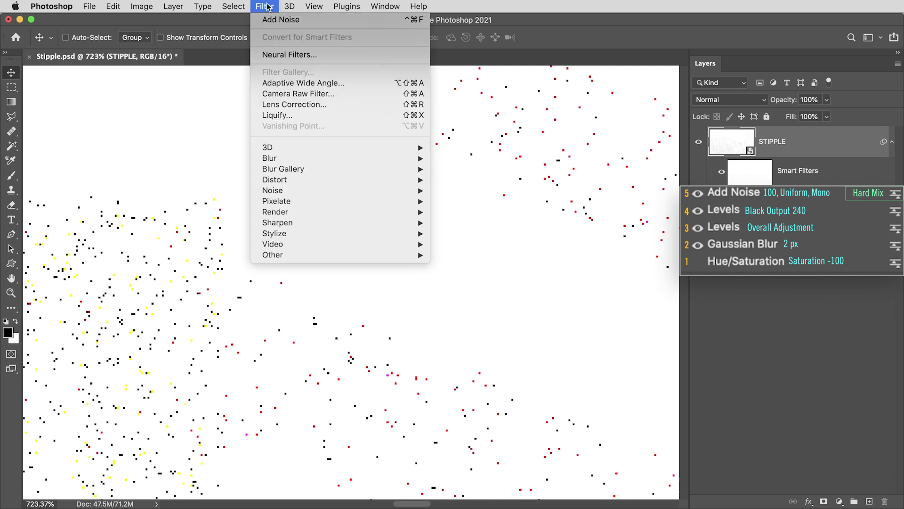
{"action": "mouse_move", "coordinate": [341, 255]}
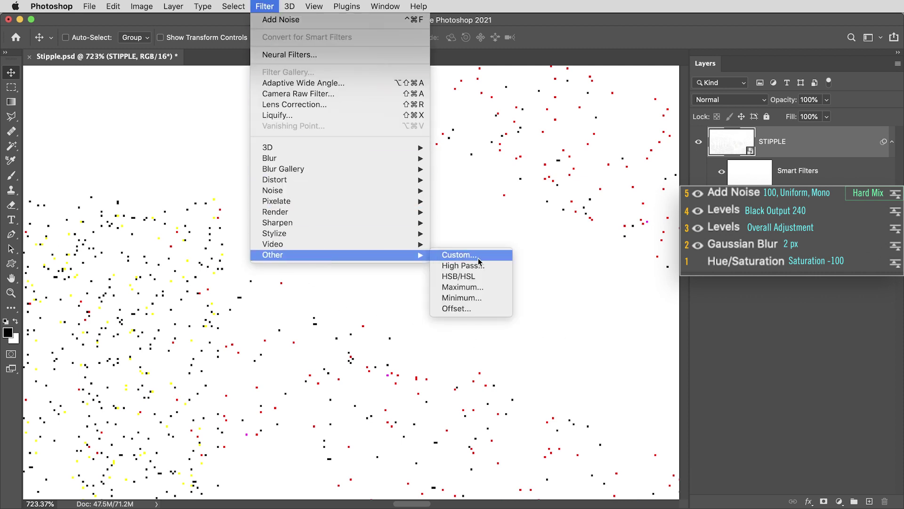
{"action": "left_click", "coordinate": [470, 298]}
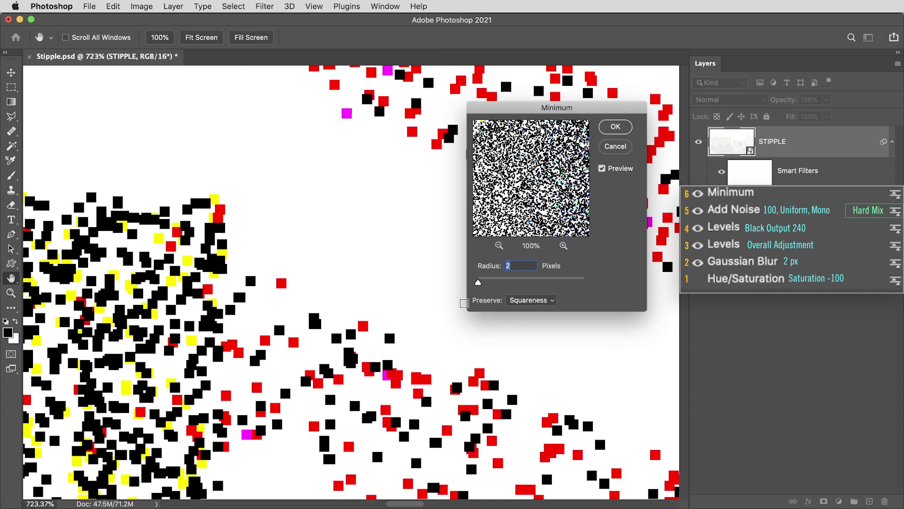
{"action": "left_click", "coordinate": [529, 302]}
{"action": "left_click", "coordinate": [532, 309]}
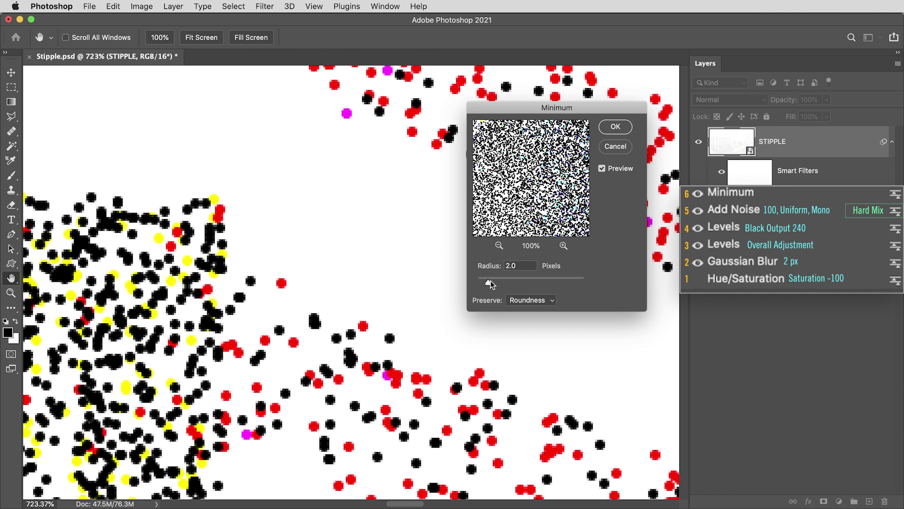
{"action": "left_click_drag", "start_coordinate": [490, 281], "coordinate": [504, 281]}
{"action": "scroll", "coordinate": [330, 167], "scroll_direction": "up", "scroll_amount": 10}
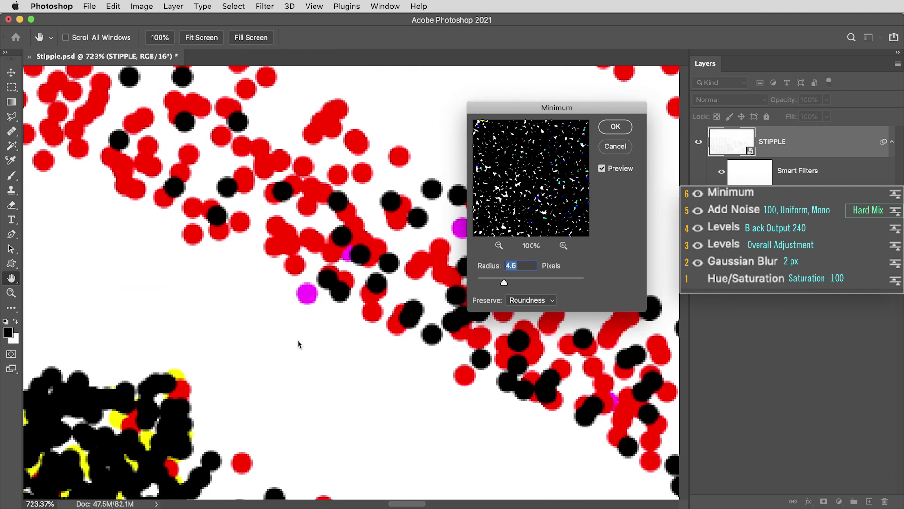
{"action": "left_click_drag", "start_coordinate": [323, 218], "coordinate": [257, 290]}
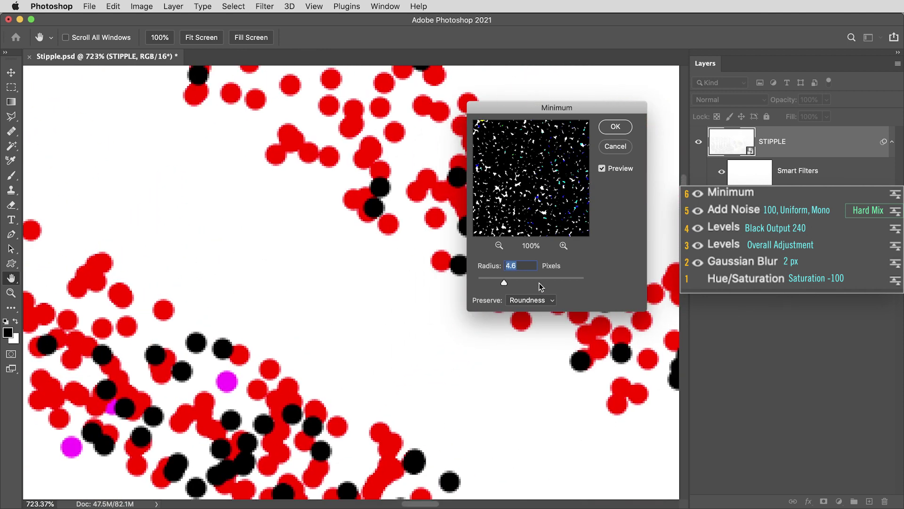
{"action": "type", "text": "4"}
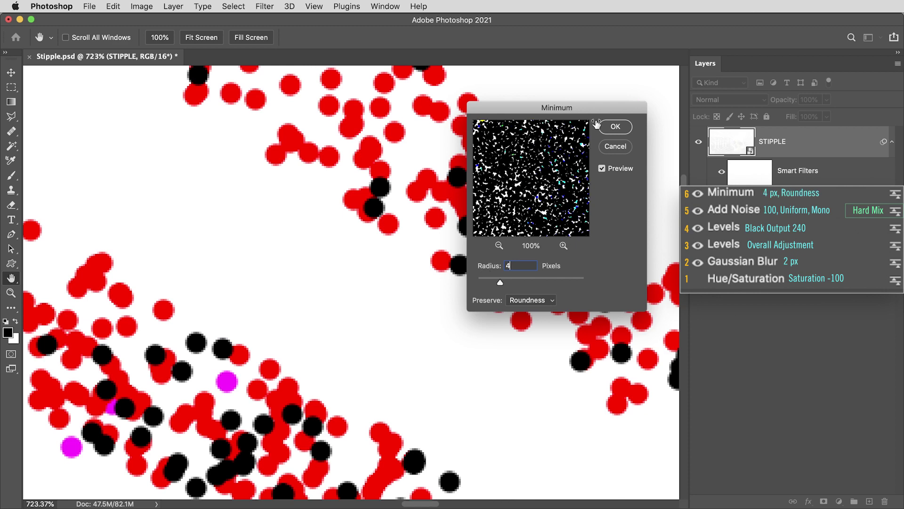
{"action": "left_click", "coordinate": [614, 126]}
Fit the image, compare with the Black Output 240 Levels off and on, then zoom to 200%.
{"action": "key", "text": "super+0"}
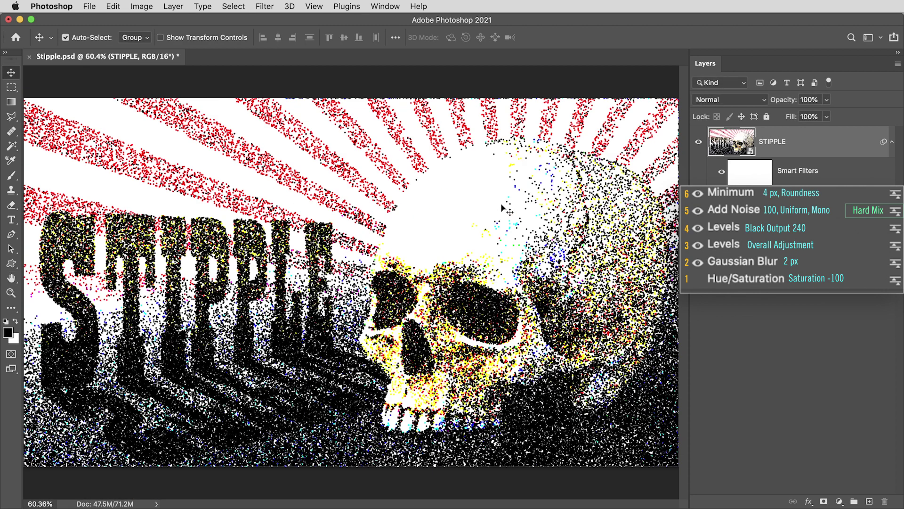
{"action": "key", "text": "super+equal"}
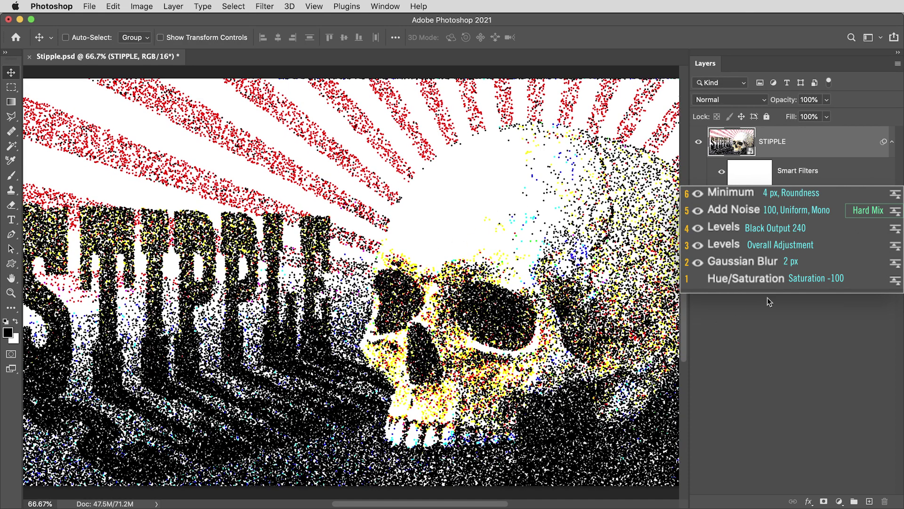
{"action": "left_click", "coordinate": [698, 228]}
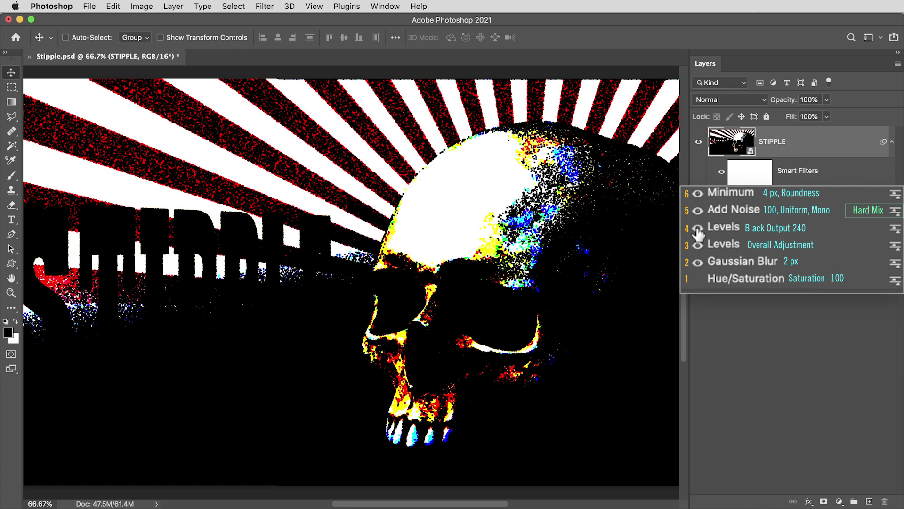
{"action": "left_click", "coordinate": [698, 229]}
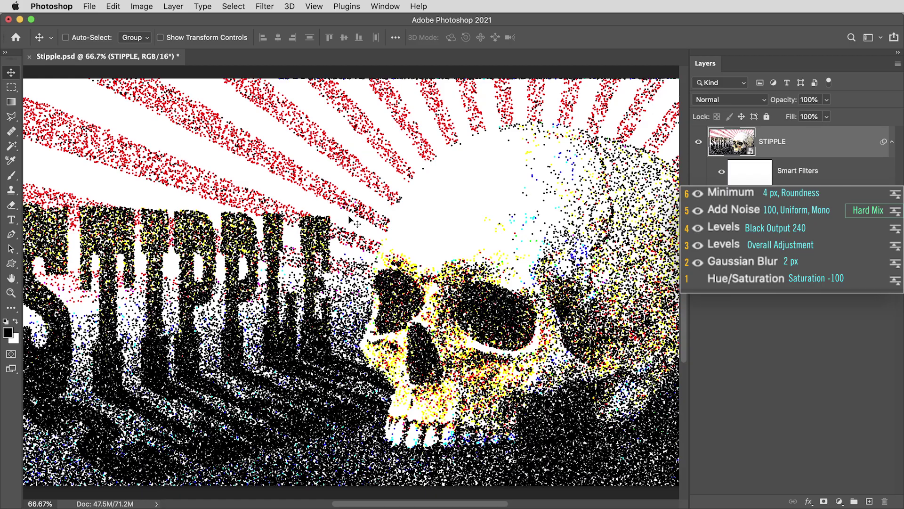
{"action": "key", "text": "super+plus"}
{"action": "key", "text": "super+plus"}
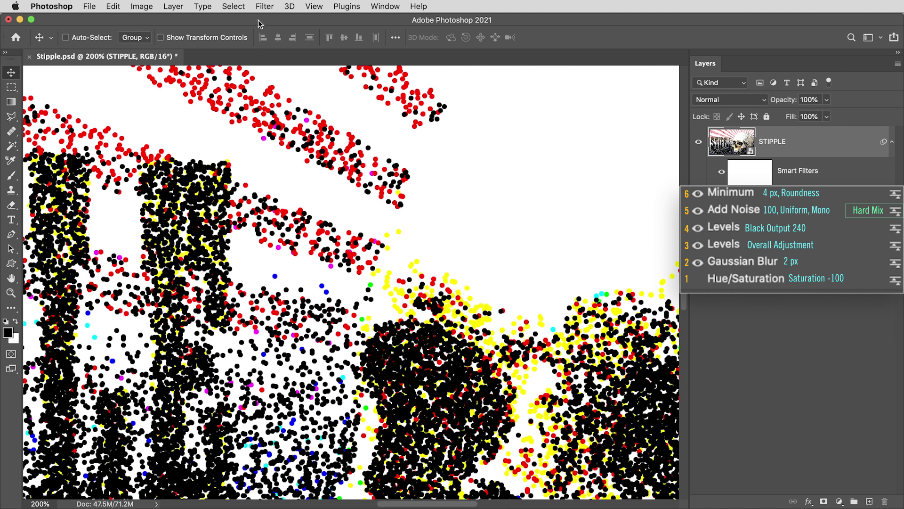
Add a 1 px Gaussian Blur smart filter on top of the stack.
{"action": "left_click", "coordinate": [264, 6]}
{"action": "mouse_move", "coordinate": [293, 160]}
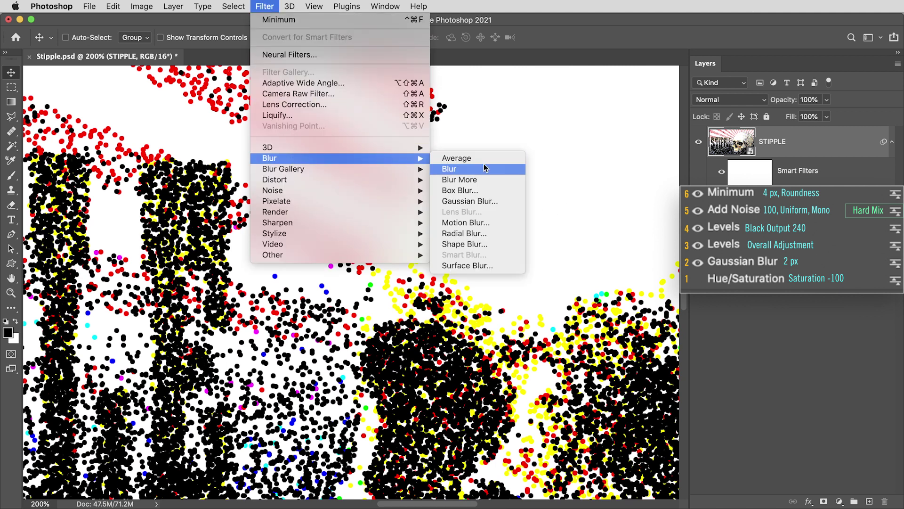
{"action": "left_click", "coordinate": [484, 202]}
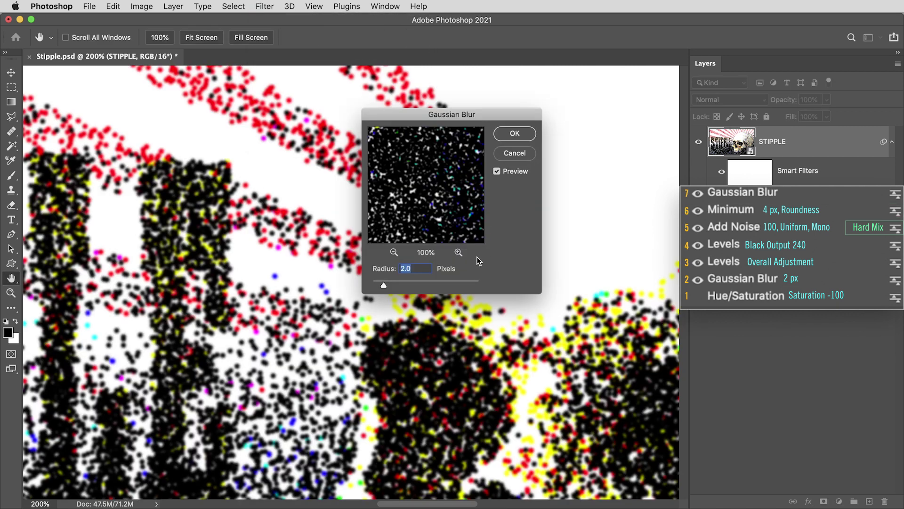
{"action": "type", "text": "1"}
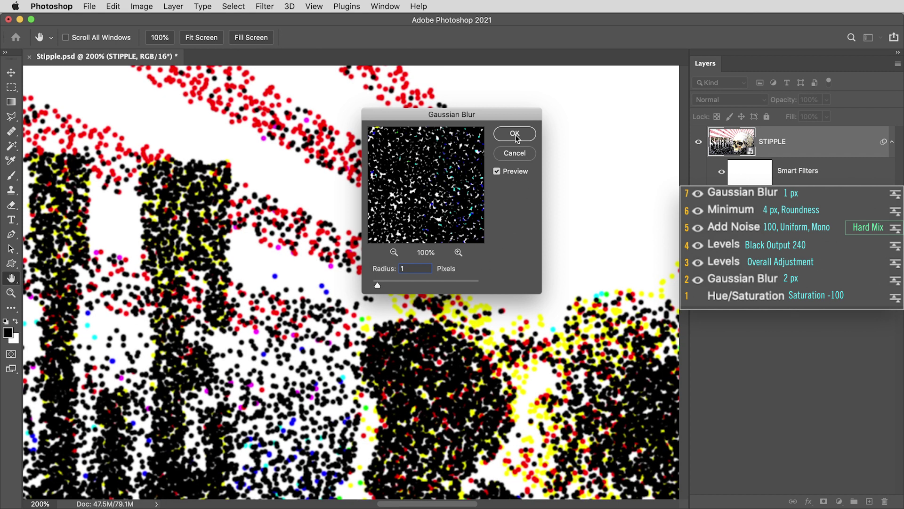
{"action": "left_click", "coordinate": [515, 136]}
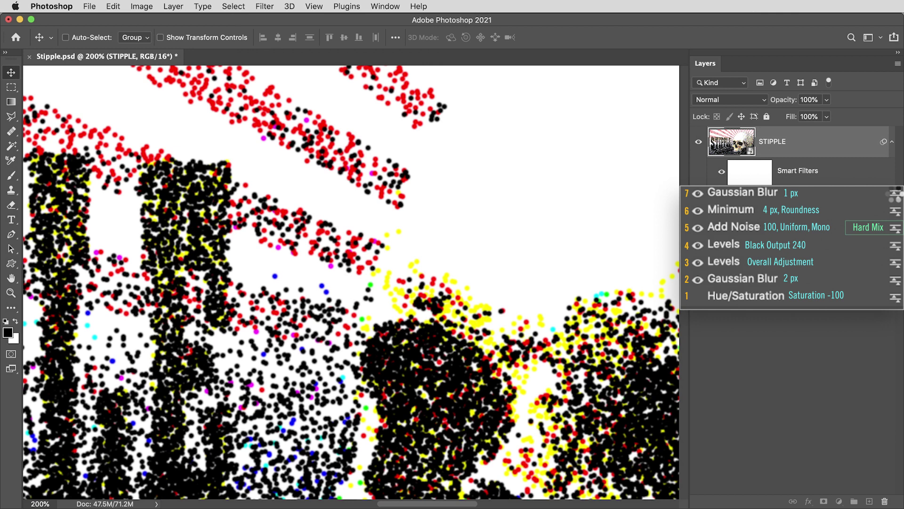
Set the new blur filter's blending opacity to 70%.
{"action": "double_click", "coordinate": [895, 198]}
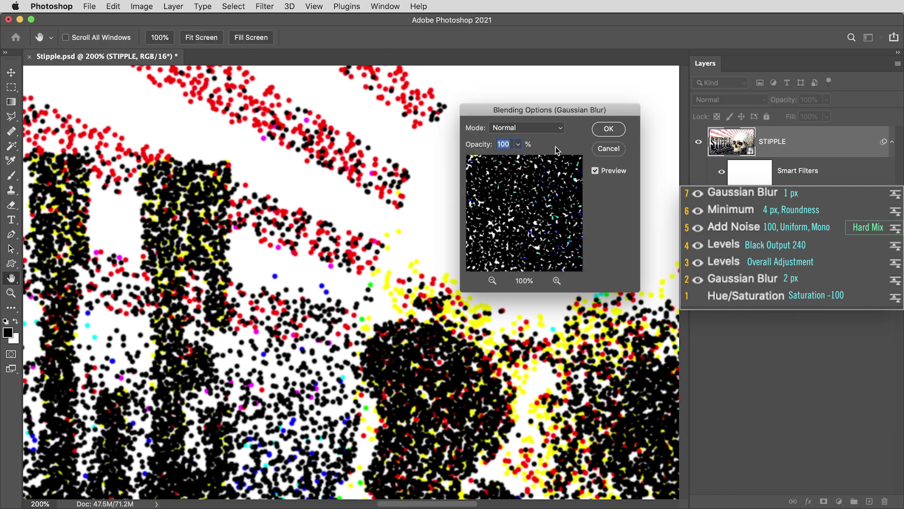
{"action": "type", "text": "70"}
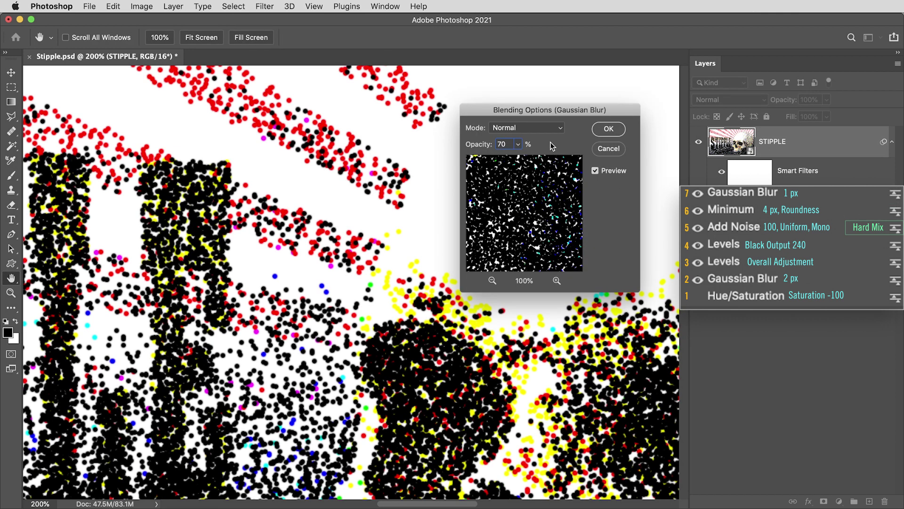
{"action": "left_click", "coordinate": [609, 129]}
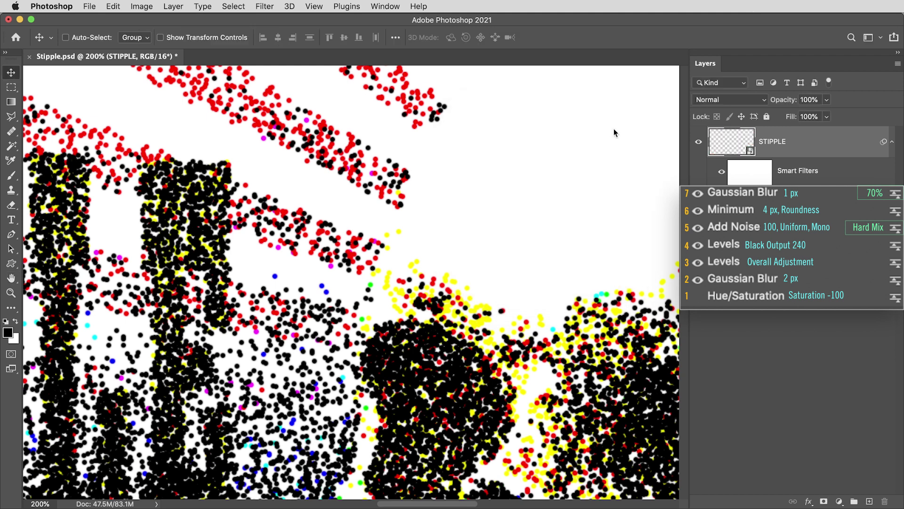
Add a monochromatic Gaussian noise filter at amount 40.
{"action": "left_click", "coordinate": [264, 6]}
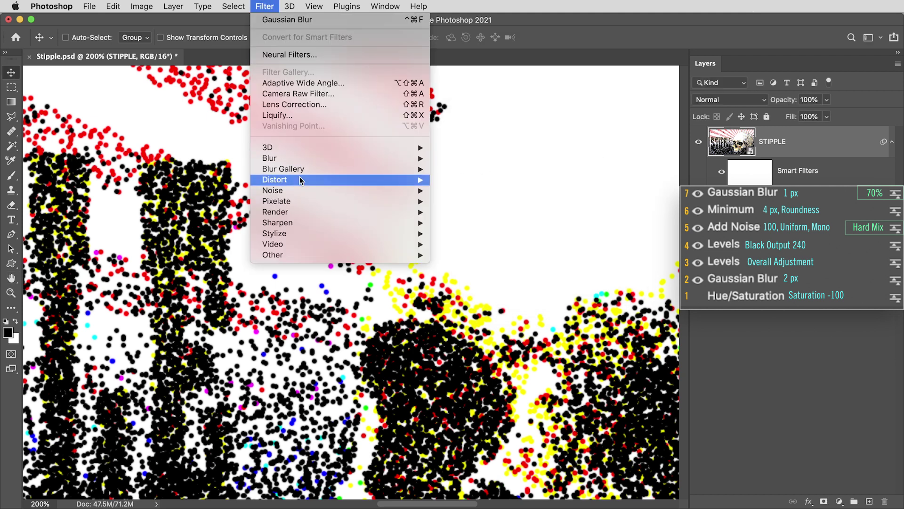
{"action": "mouse_move", "coordinate": [301, 190]}
{"action": "left_click", "coordinate": [458, 191]}
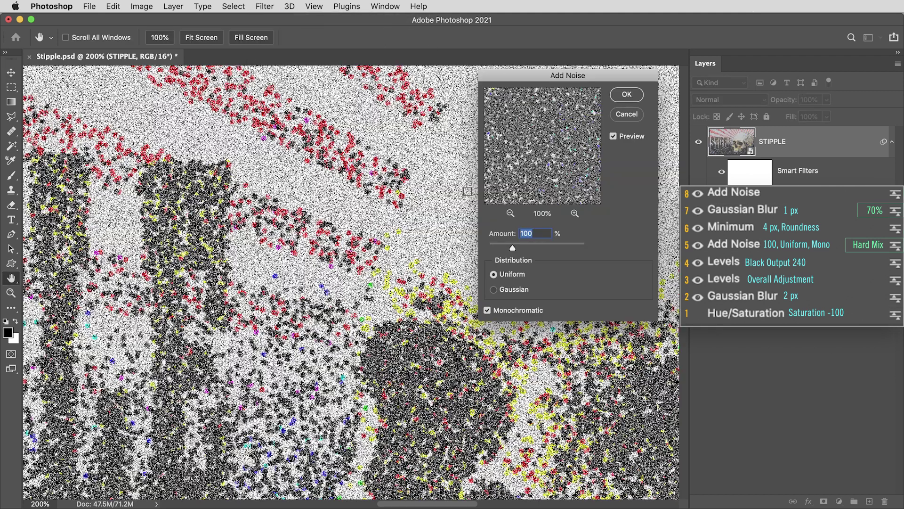
{"action": "type", "text": "40"}
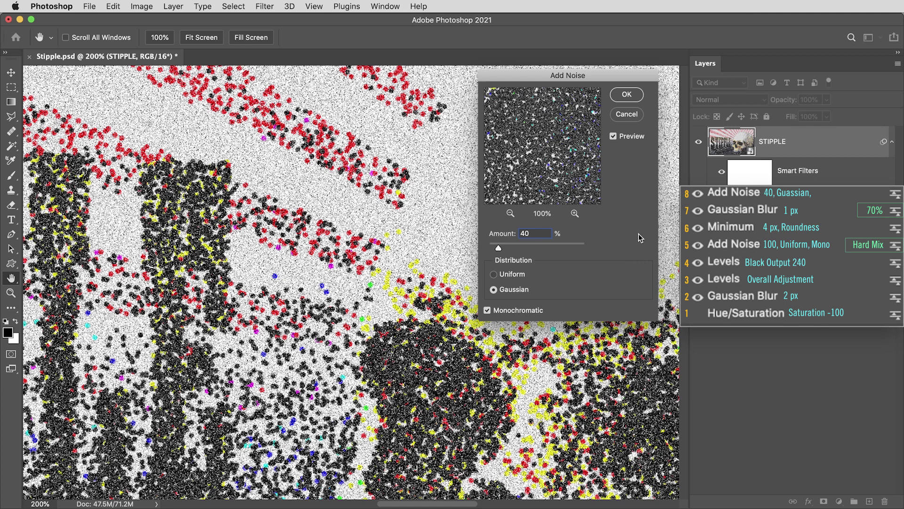
{"action": "left_click", "coordinate": [626, 97]}
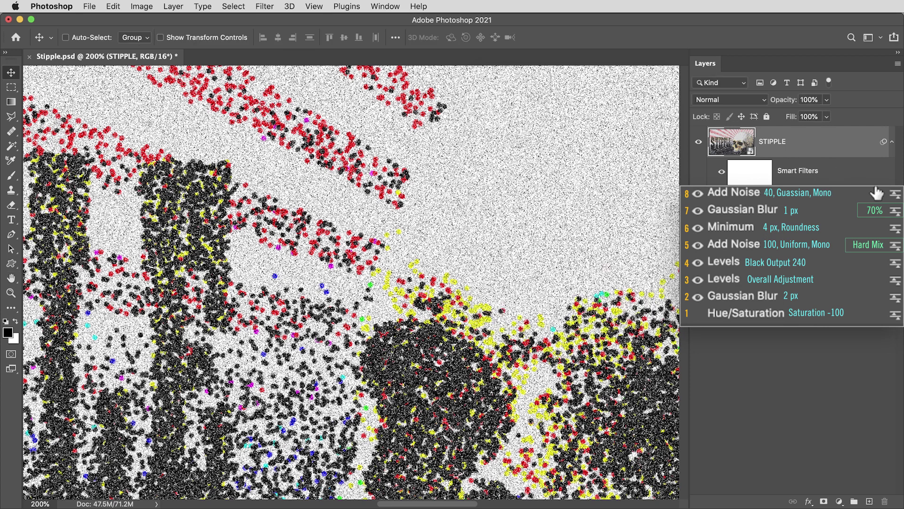
Blend the new noise filter in Screen mode at 50% opacity.
{"action": "double_click", "coordinate": [894, 198]}
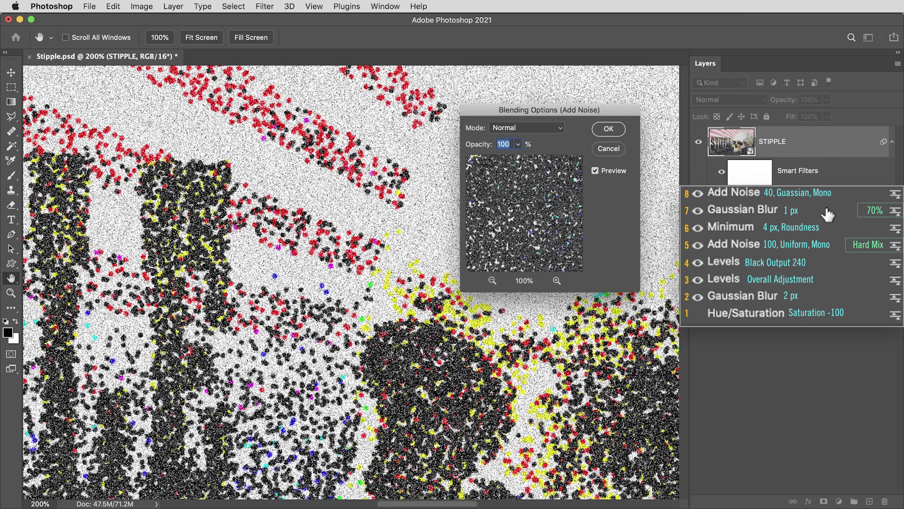
{"action": "left_click", "coordinate": [536, 131]}
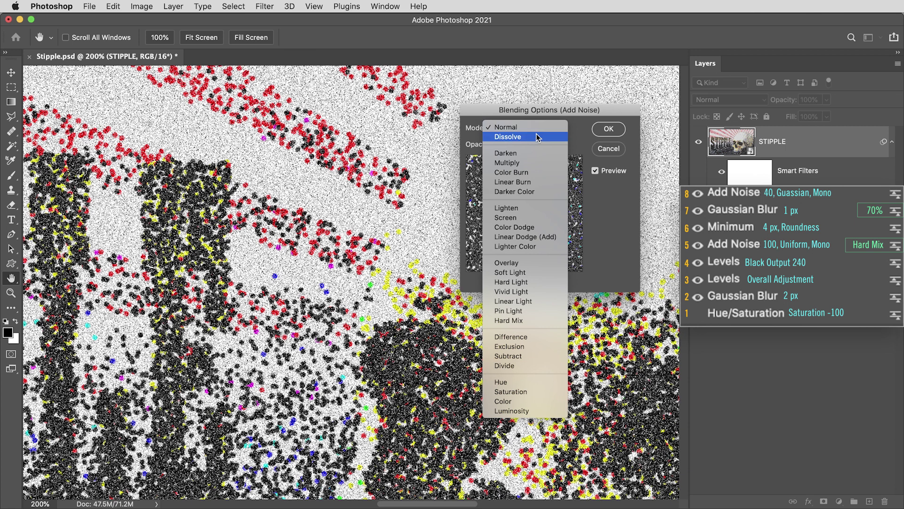
{"action": "left_click", "coordinate": [530, 218]}
{"action": "type", "text": "50"}
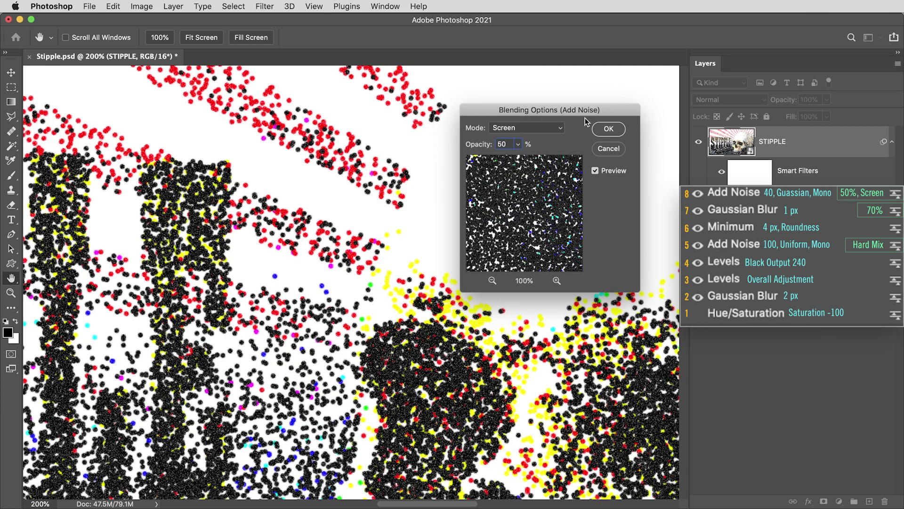
{"action": "left_click", "coordinate": [609, 129]}
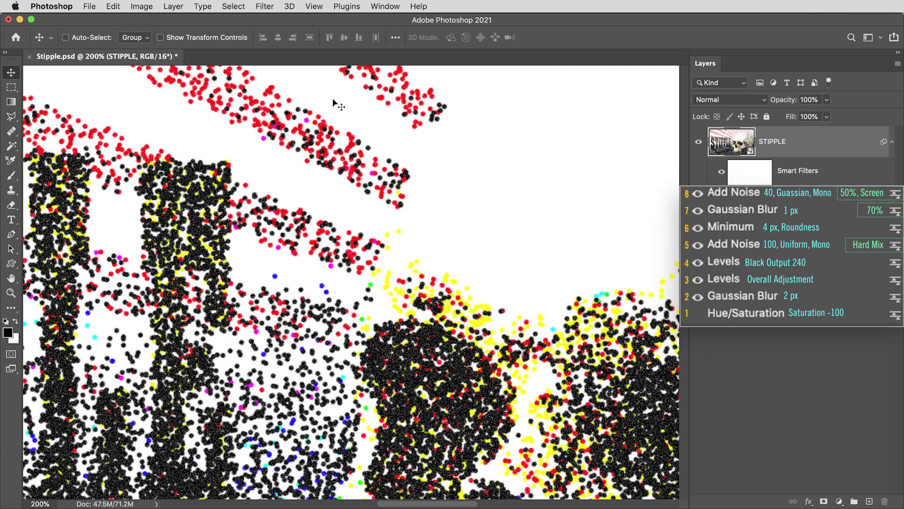
Add another Add Noise filter with the same 40 Gaussian monochromatic settings.
{"action": "left_click", "coordinate": [262, 6]}
{"action": "mouse_move", "coordinate": [314, 191]}
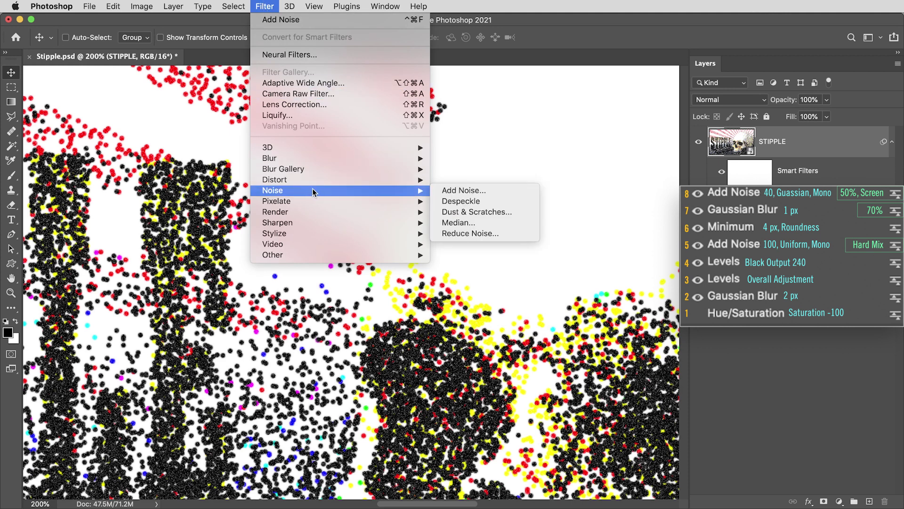
{"action": "left_click", "coordinate": [462, 191]}
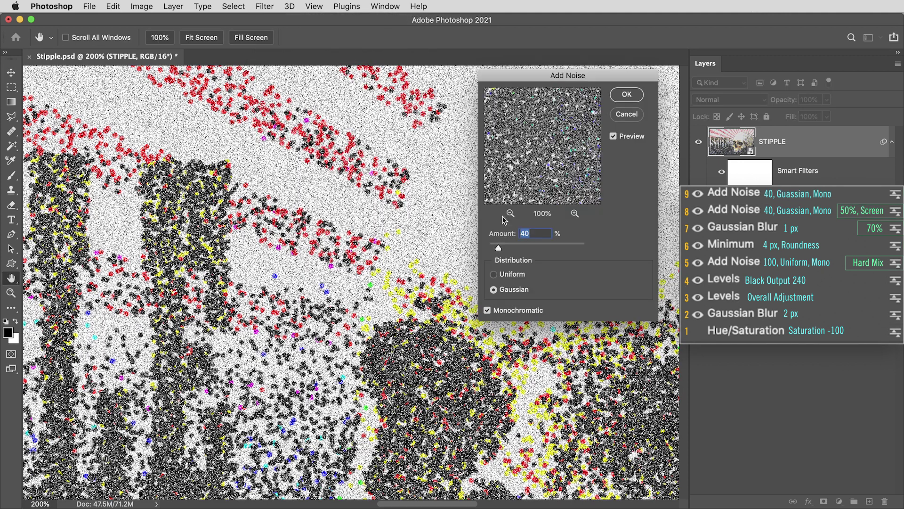
{"action": "left_click", "coordinate": [628, 94]}
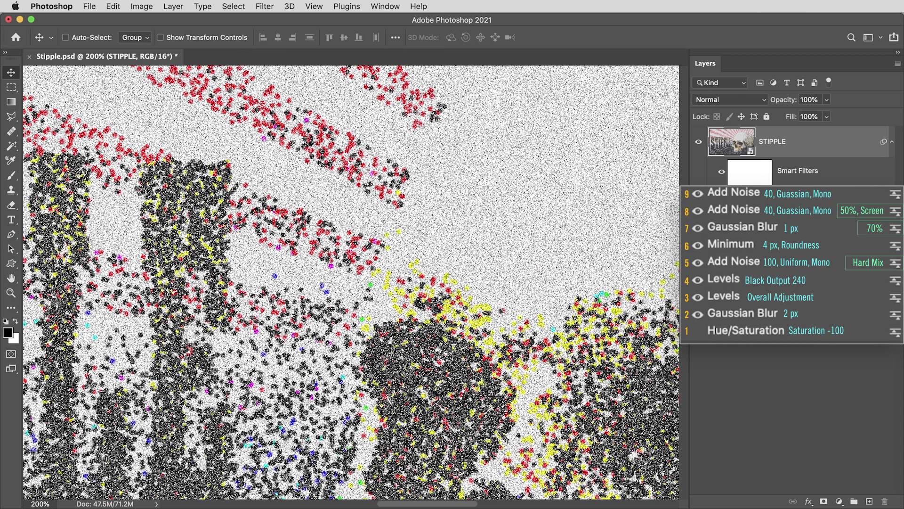
Blend the second noise filter in Multiply mode at 10% opacity.
{"action": "double_click", "coordinate": [894, 195]}
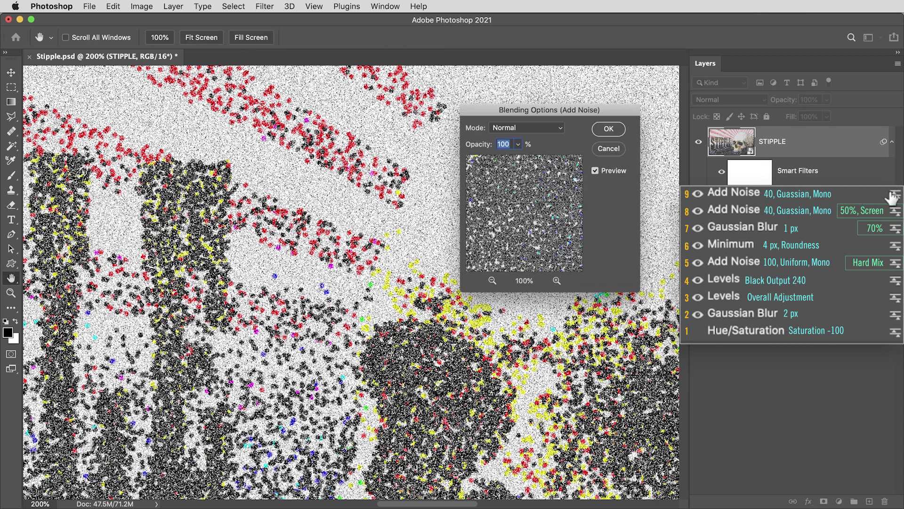
{"action": "left_click", "coordinate": [548, 129]}
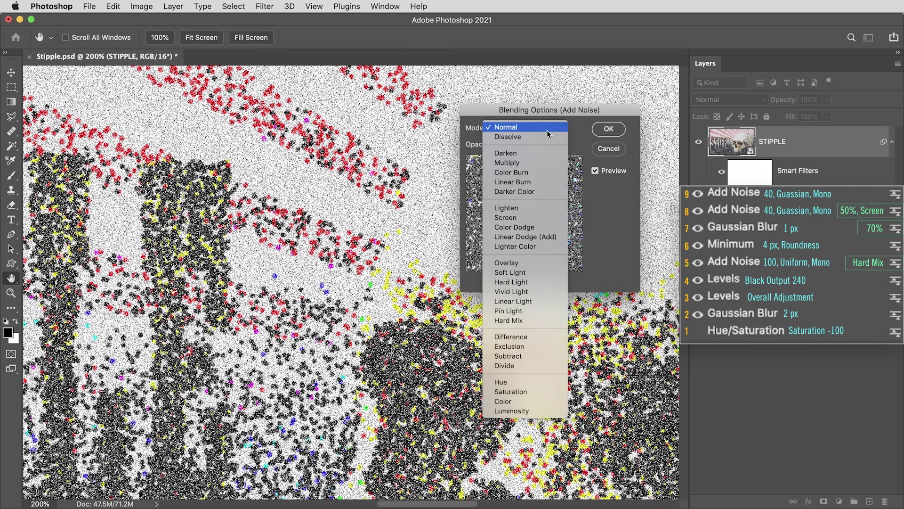
{"action": "left_click", "coordinate": [546, 163]}
{"action": "type", "text": "10"}
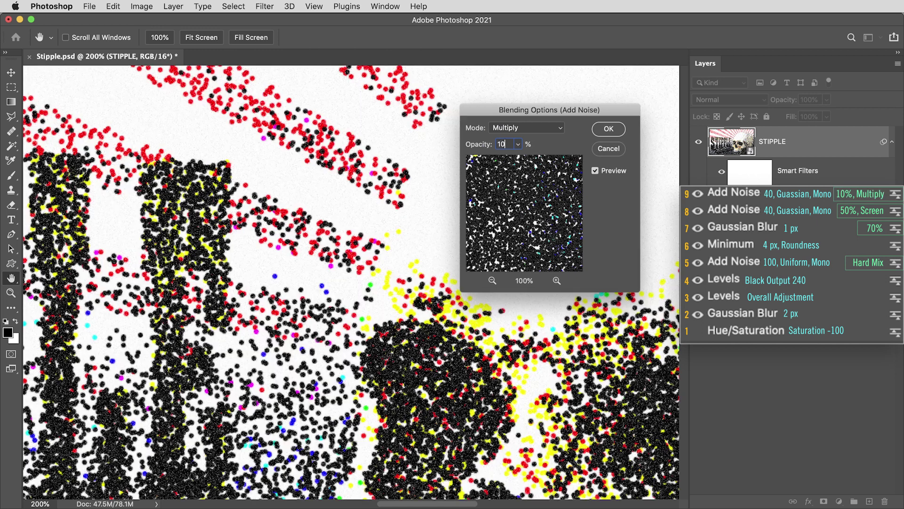
{"action": "left_click", "coordinate": [608, 129]}
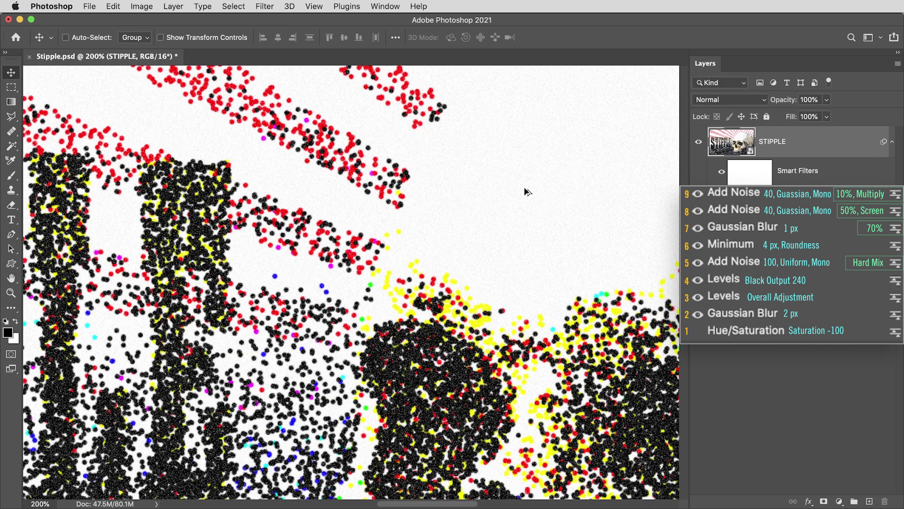
Add a Ripple distortion filter with amount 30 and Large size.
{"action": "scroll", "coordinate": [526, 192], "scroll_direction": "up", "scroll_amount": 5}
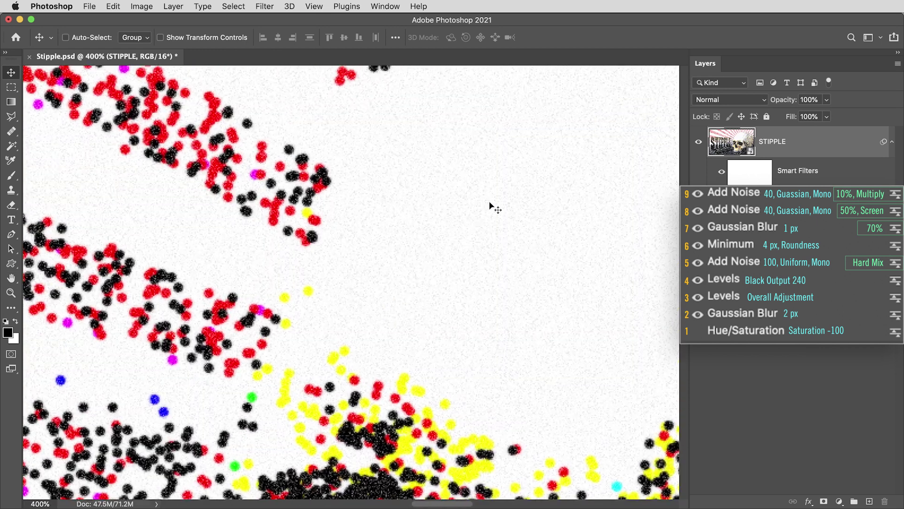
{"action": "scroll", "coordinate": [504, 239], "scroll_direction": "down", "scroll_amount": 5}
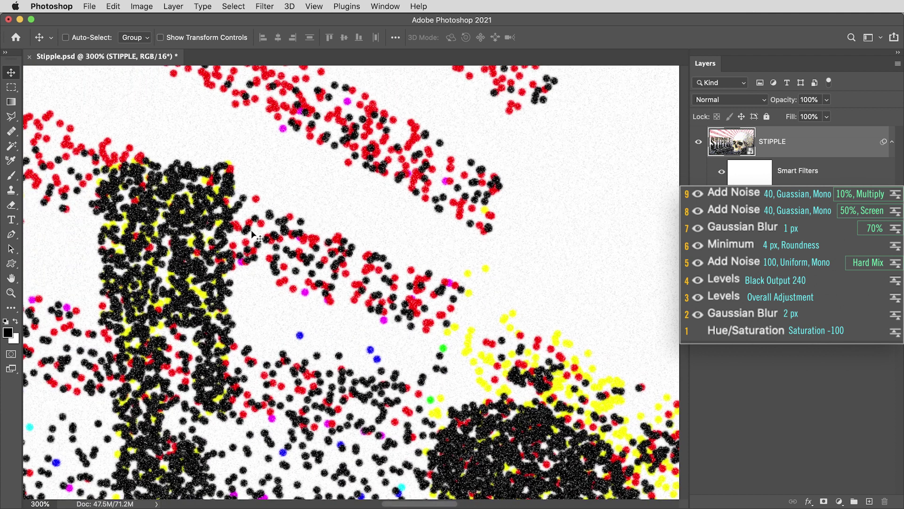
{"action": "left_click", "coordinate": [264, 6]}
{"action": "mouse_move", "coordinate": [293, 182]}
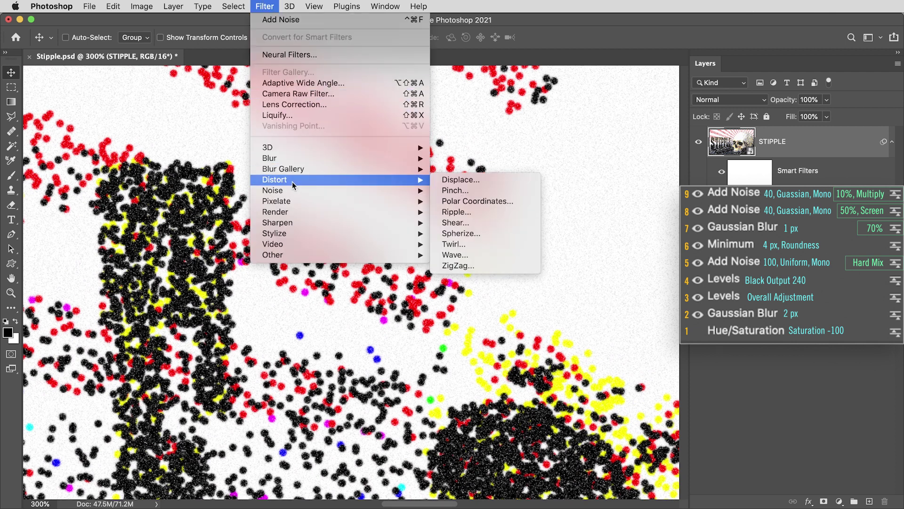
{"action": "left_click", "coordinate": [472, 215]}
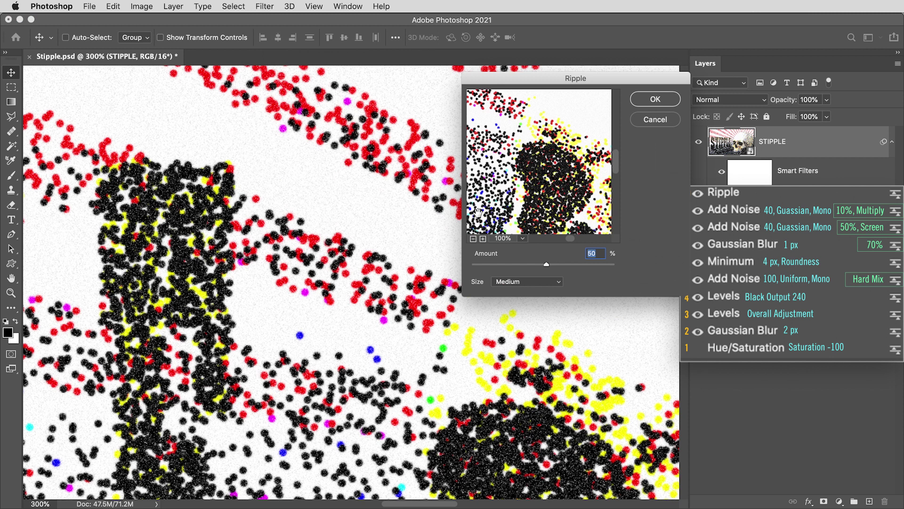
{"action": "type", "text": "3"}
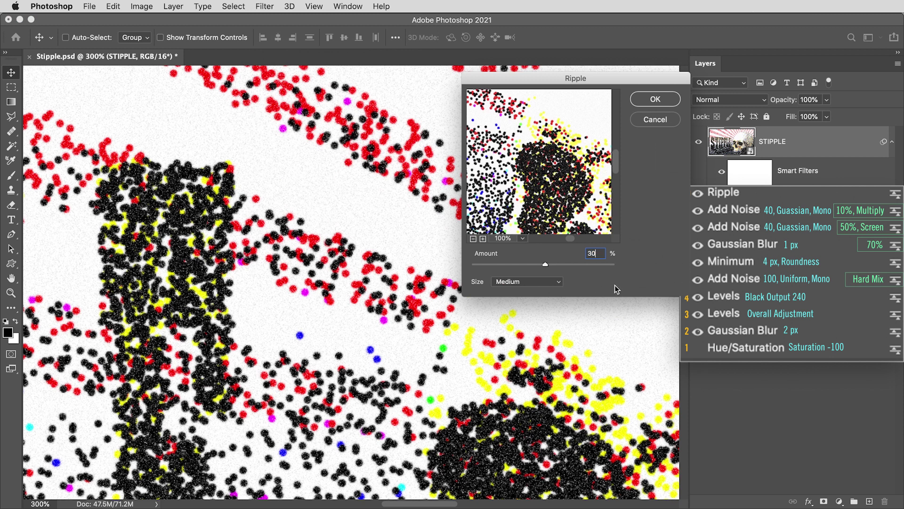
{"action": "left_click", "coordinate": [536, 282]}
{"action": "left_click", "coordinate": [546, 290]}
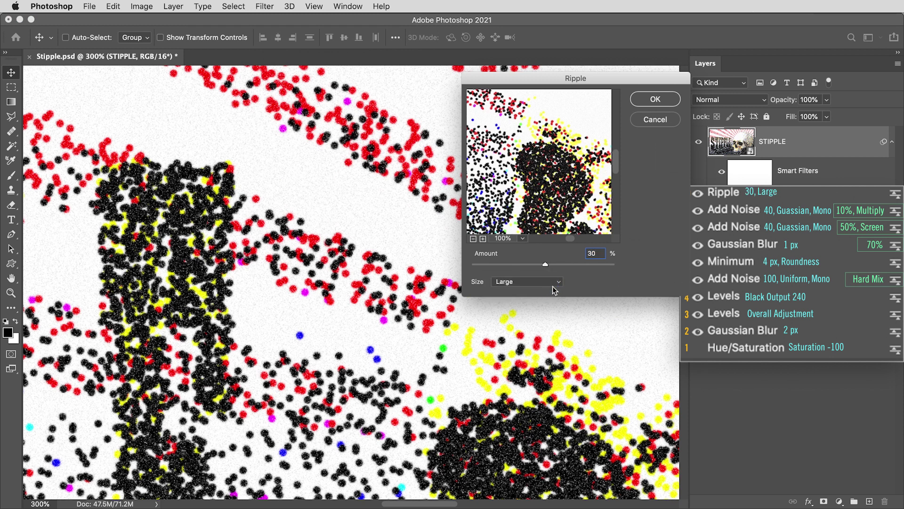
{"action": "left_click", "coordinate": [659, 100]}
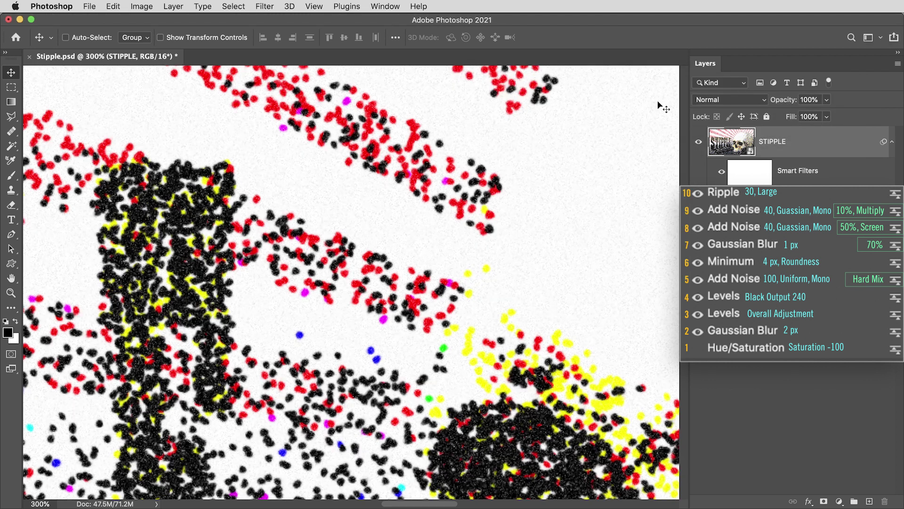
Apply Unsharp Mask to STIPPLE as a smart filter: Amount 50%, Radius 1 px, Threshold 0.
{"action": "left_click", "coordinate": [264, 6]}
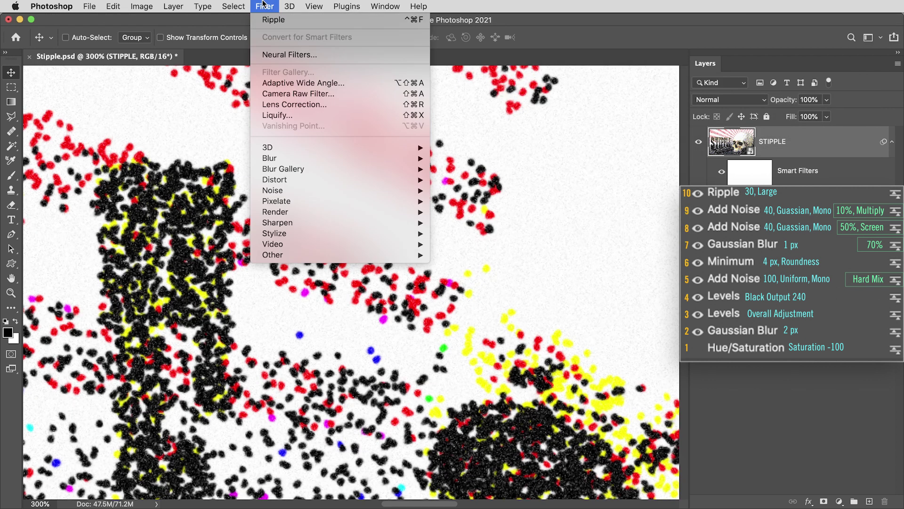
{"action": "mouse_move", "coordinate": [315, 221]}
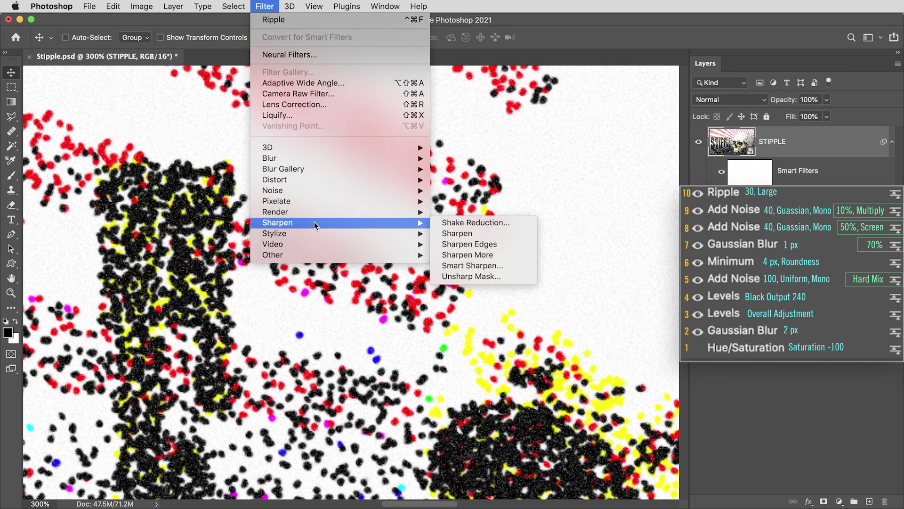
{"action": "left_click", "coordinate": [473, 272]}
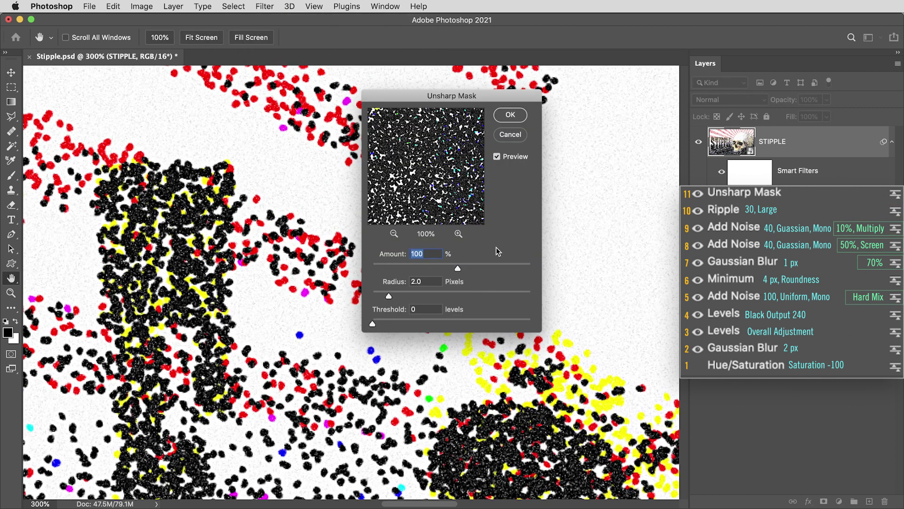
{"action": "type", "text": "50"}
{"action": "left_click", "coordinate": [412, 281]}
{"action": "type", "text": "1"}
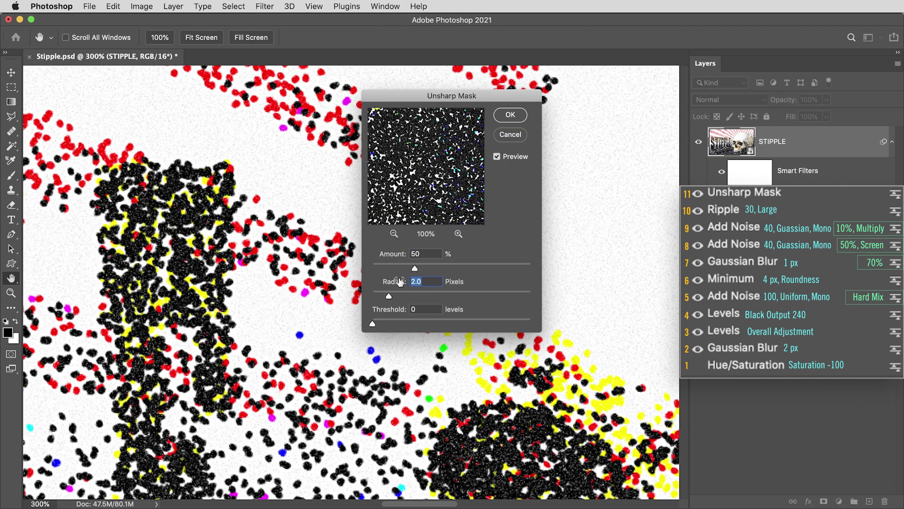
{"action": "left_click", "coordinate": [509, 115]}
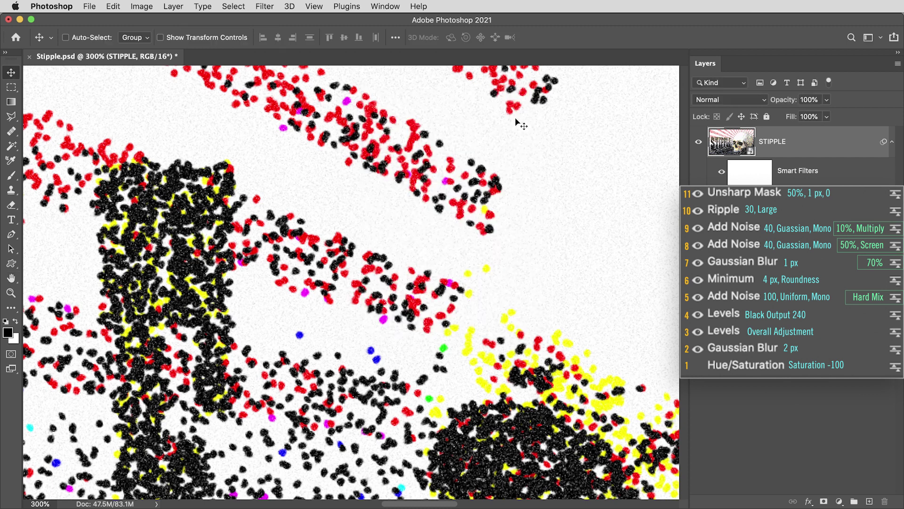
{"action": "key", "text": "super+minus"}
{"action": "left_click_drag", "start_coordinate": [430, 253], "coordinate": [382, 239]}
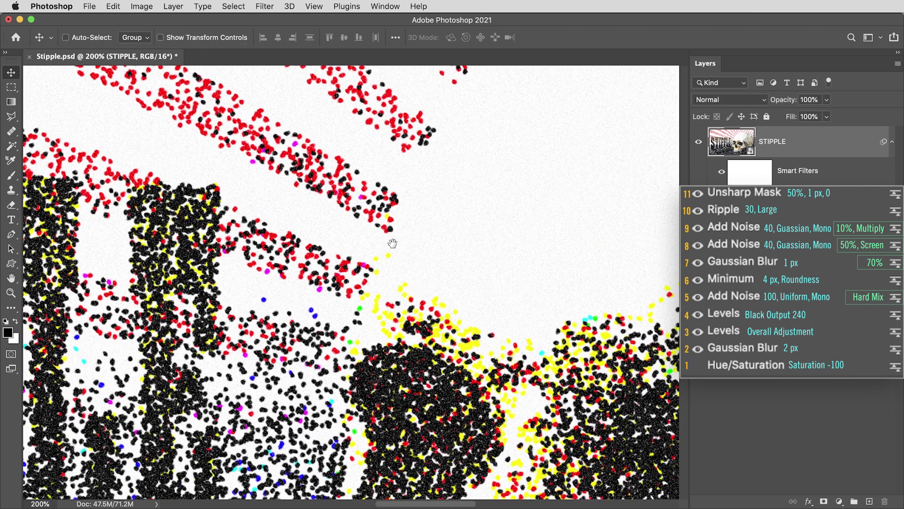
Add a Hue/Saturation smart filter to STIPPLE with Master Saturation lowered to -10.
{"action": "left_click", "coordinate": [140, 6]}
{"action": "mouse_move", "coordinate": [182, 37]}
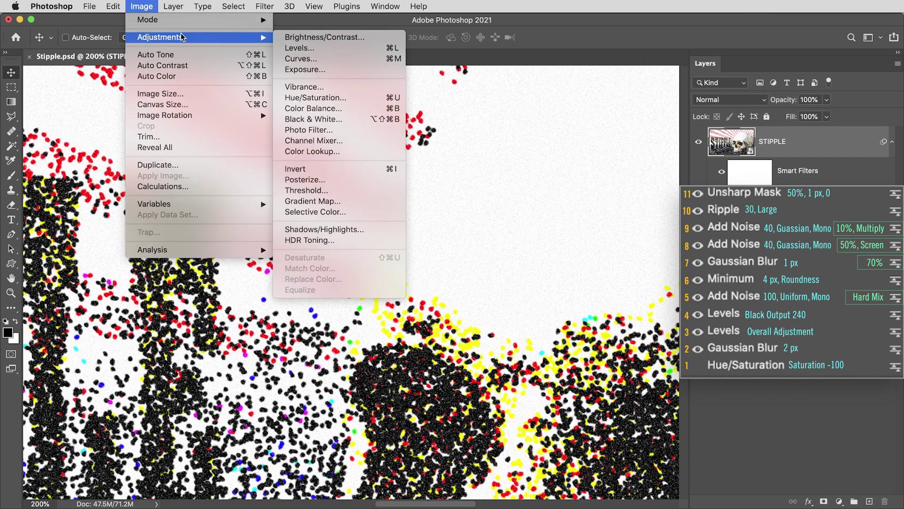
{"action": "left_click", "coordinate": [325, 97]}
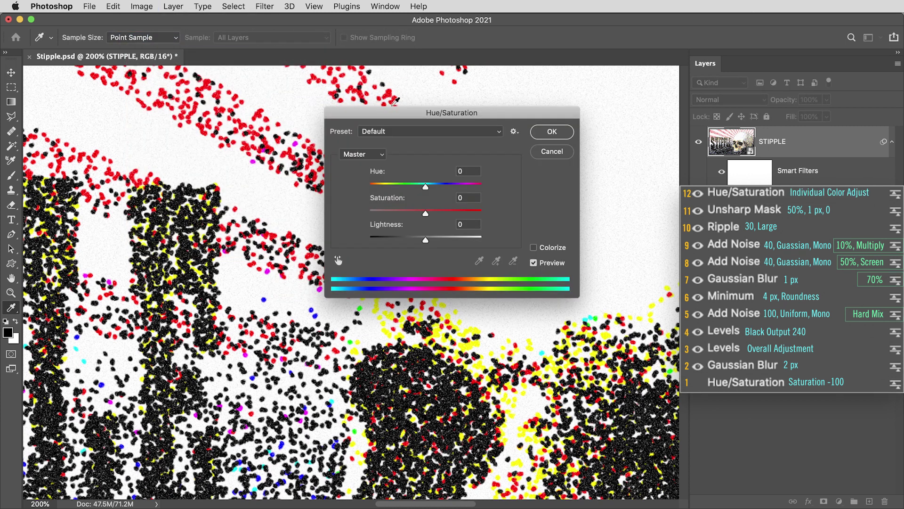
{"action": "left_click_drag", "start_coordinate": [400, 95], "coordinate": [497, 71]}
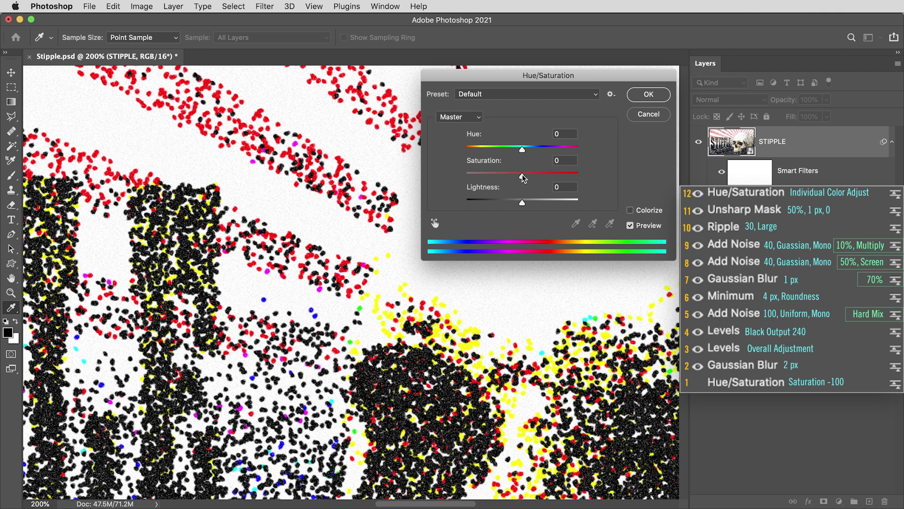
{"action": "left_click_drag", "start_coordinate": [522, 173], "coordinate": [516, 174]}
{"action": "left_click", "coordinate": [469, 116]}
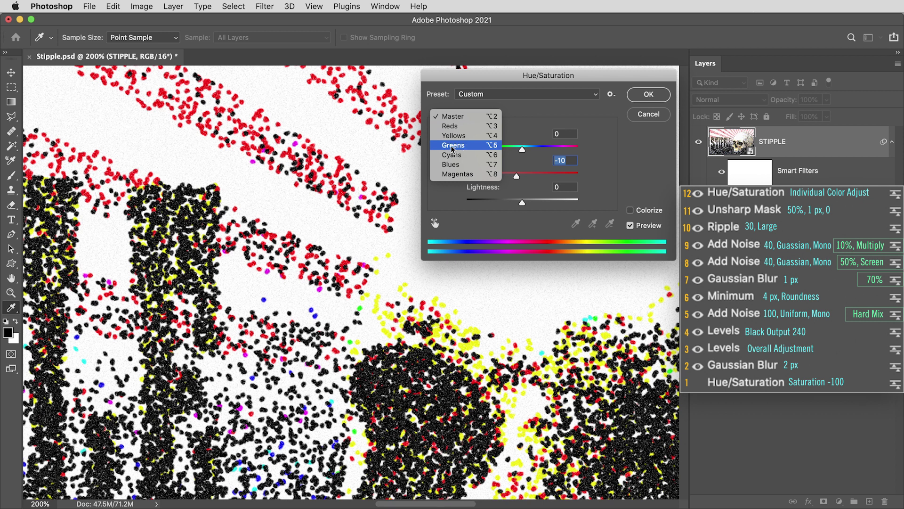
Raise Lightness to +100 for the Greens, Cyans, Blues and Magentas ranges.
{"action": "left_click", "coordinate": [451, 146]}
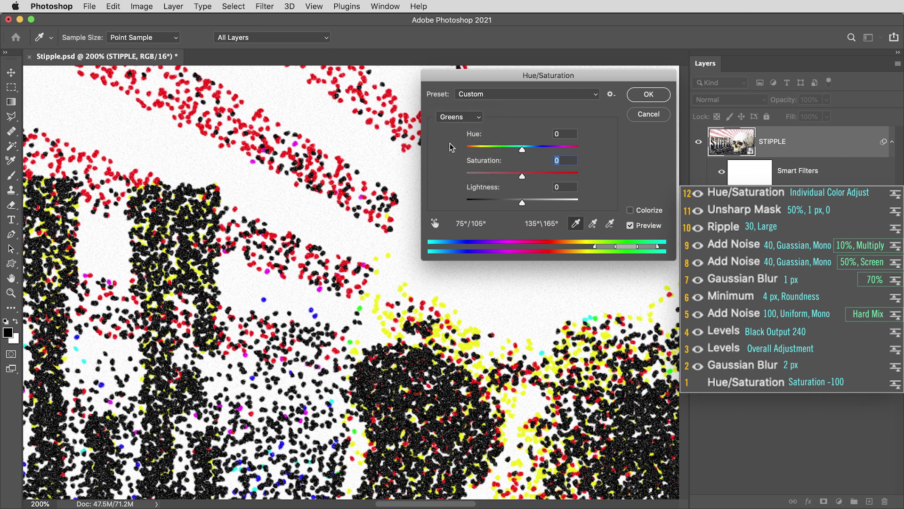
{"action": "left_click_drag", "start_coordinate": [522, 204], "coordinate": [607, 208]}
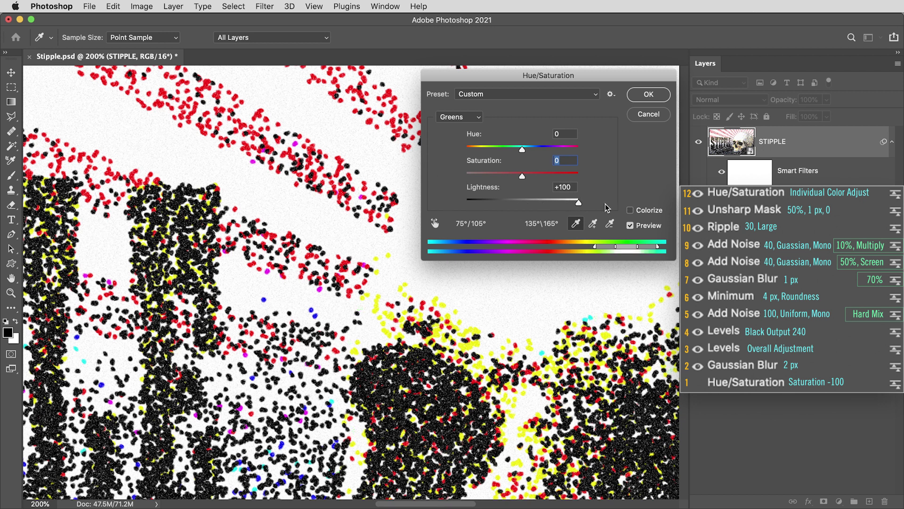
{"action": "key", "text": "Tab"}
{"action": "left_click", "coordinate": [469, 122]}
{"action": "left_click", "coordinate": [452, 129]}
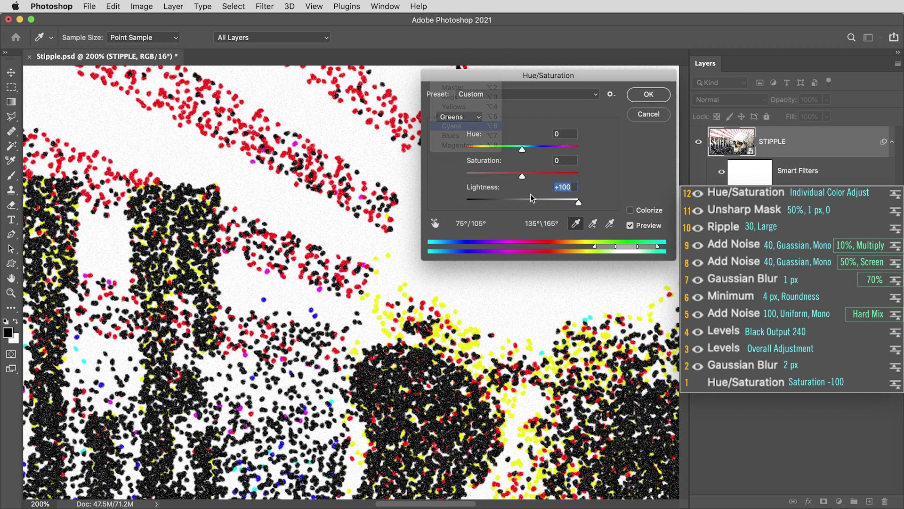
{"action": "left_click", "coordinate": [466, 118]}
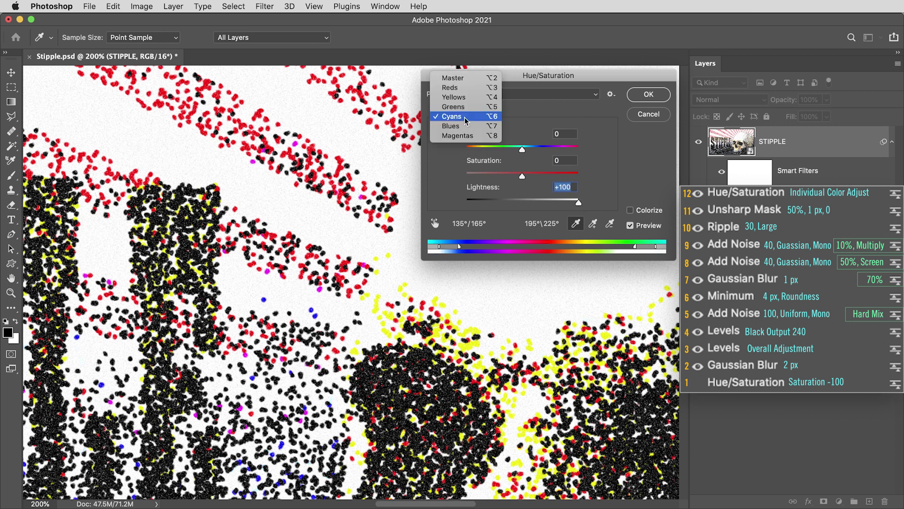
{"action": "left_click", "coordinate": [465, 128]}
{"action": "left_click_drag", "start_coordinate": [522, 203], "coordinate": [592, 210]}
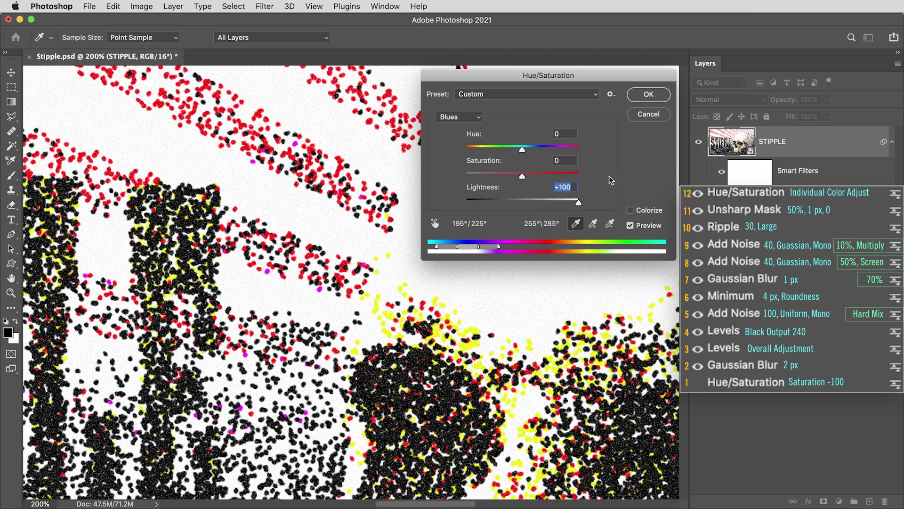
{"action": "left_click", "coordinate": [467, 117]}
{"action": "left_click", "coordinate": [466, 127]}
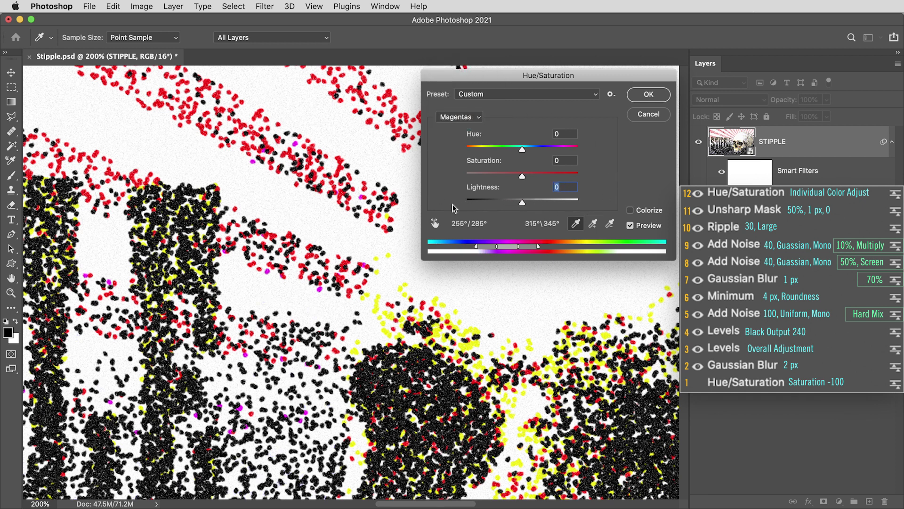
{"action": "left_click_drag", "start_coordinate": [523, 202], "coordinate": [603, 208]}
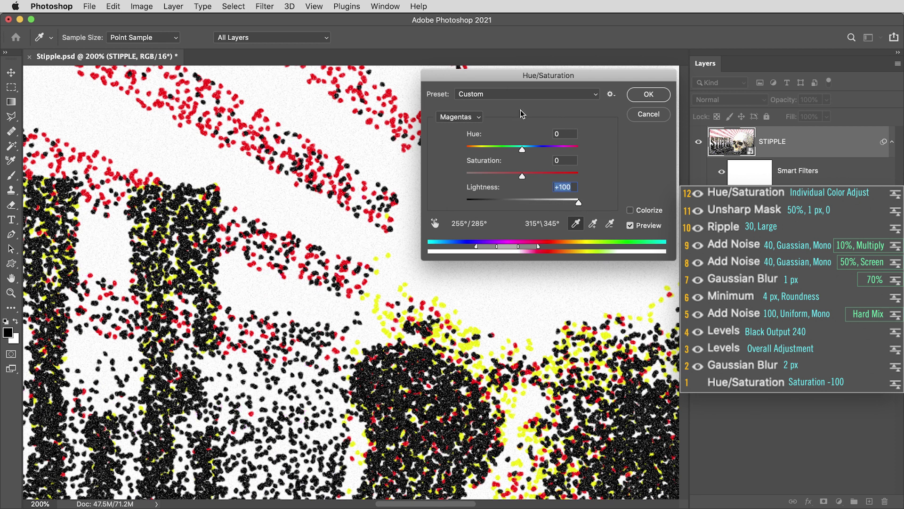
Set Yellows to Hue -8, Saturation -26, Lightness +34 and Reds to Saturation -28, Lightness -9.
{"action": "left_click", "coordinate": [473, 118]}
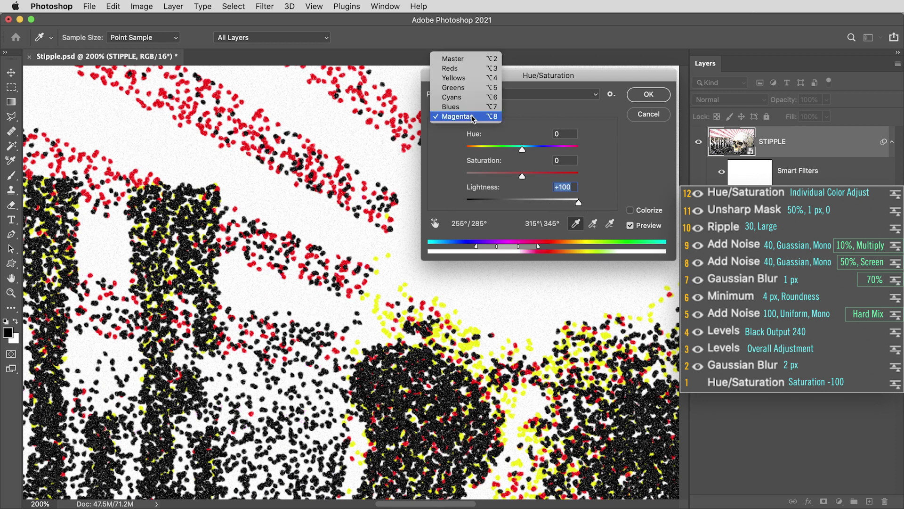
{"action": "left_click", "coordinate": [454, 78]}
{"action": "left_click_drag", "start_coordinate": [532, 203], "coordinate": [517, 149]}
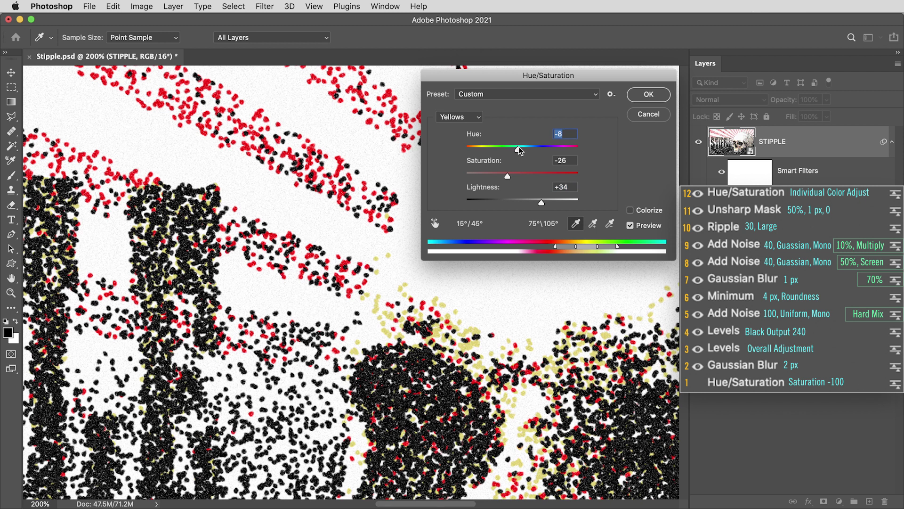
{"action": "left_click", "coordinate": [477, 116]}
{"action": "left_click", "coordinate": [476, 108]}
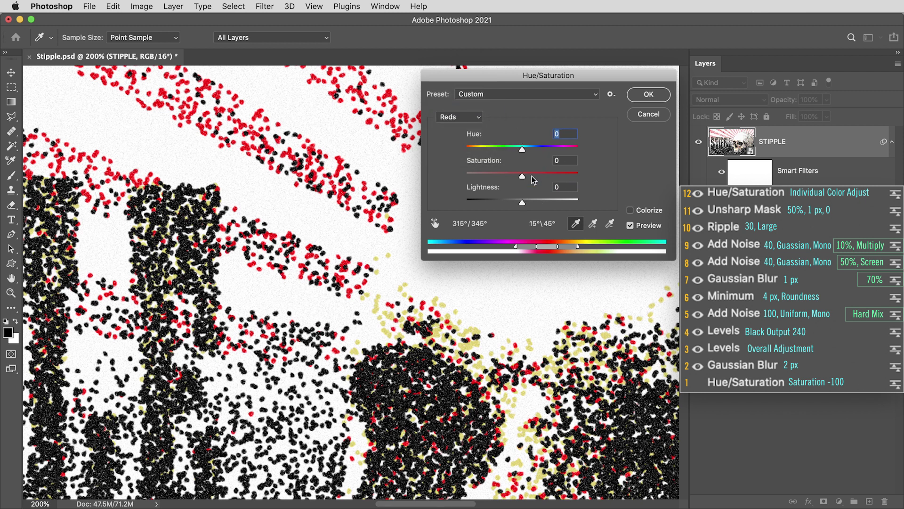
{"action": "left_click_drag", "start_coordinate": [522, 176], "coordinate": [518, 204]}
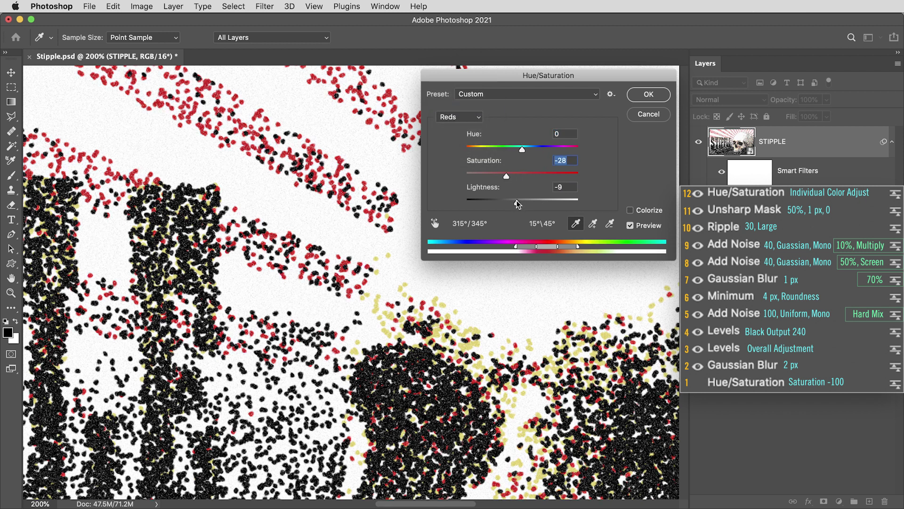
{"action": "left_click", "coordinate": [648, 94]}
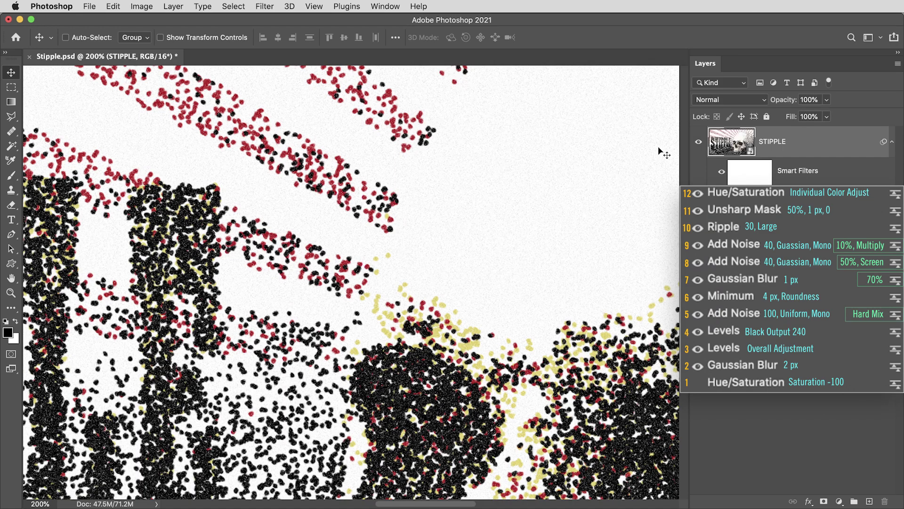
Fit the artwork on screen and hide the top Hue/Saturation smart filter.
{"action": "key", "text": "super+0"}
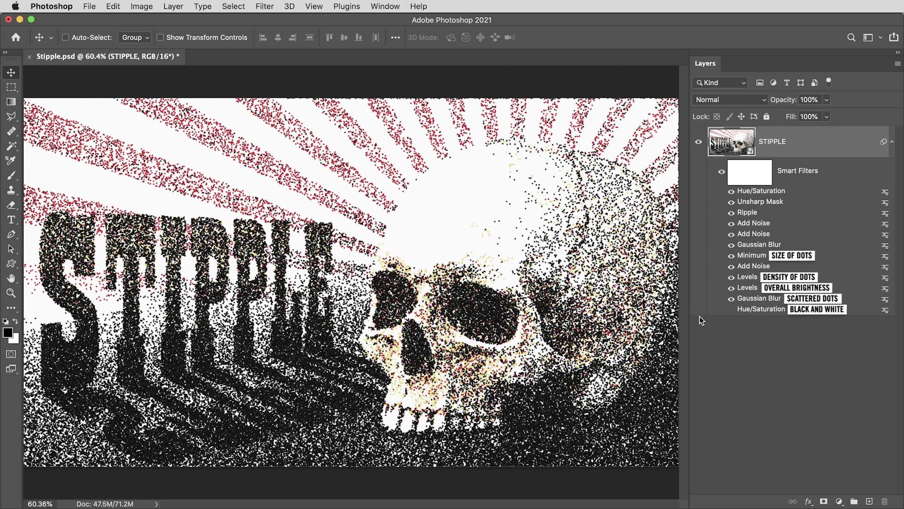
{"action": "left_click", "coordinate": [732, 310]}
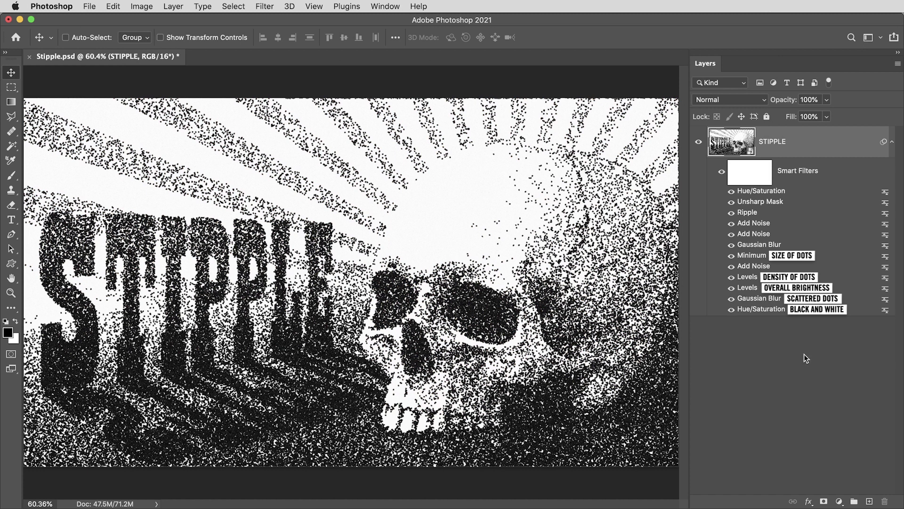
Set the brightness Levels midtone to 0.80 and the density Levels output black to 230.
{"action": "double_click", "coordinate": [749, 287]}
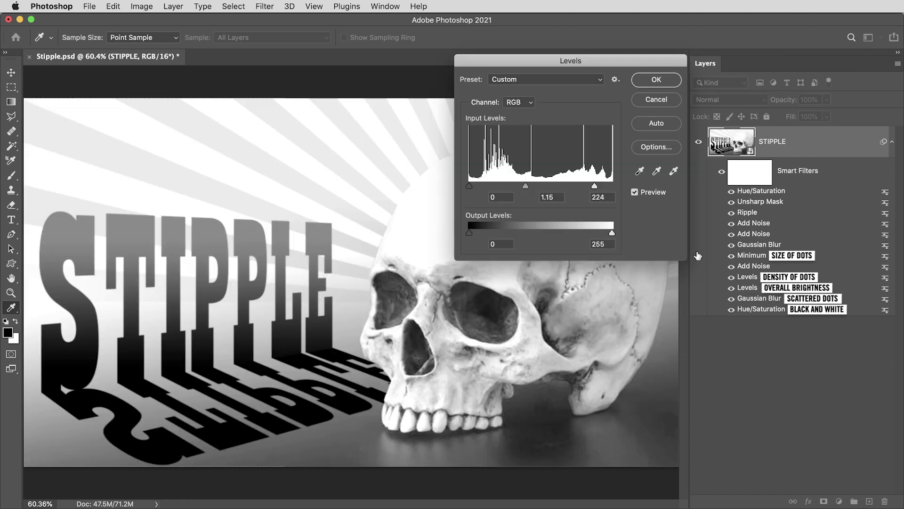
{"action": "left_click_drag", "start_coordinate": [530, 184], "coordinate": [540, 184]}
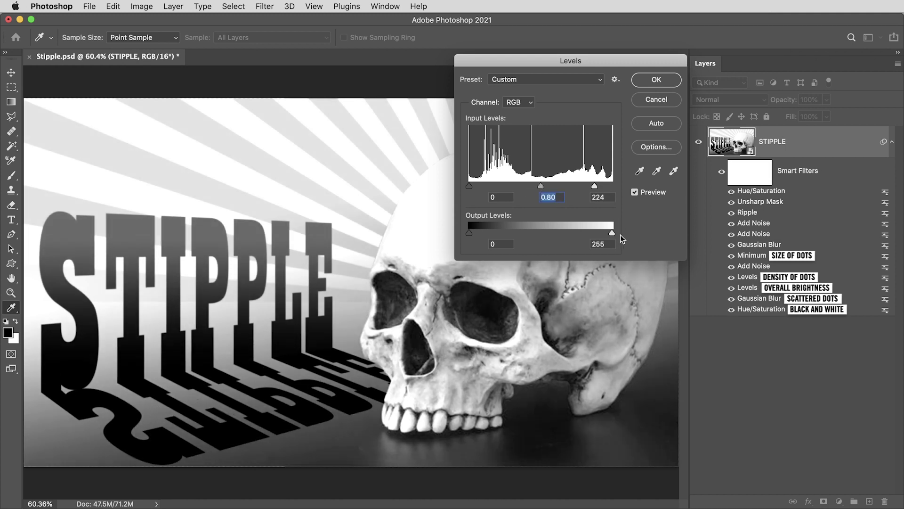
{"action": "left_click", "coordinate": [659, 80]}
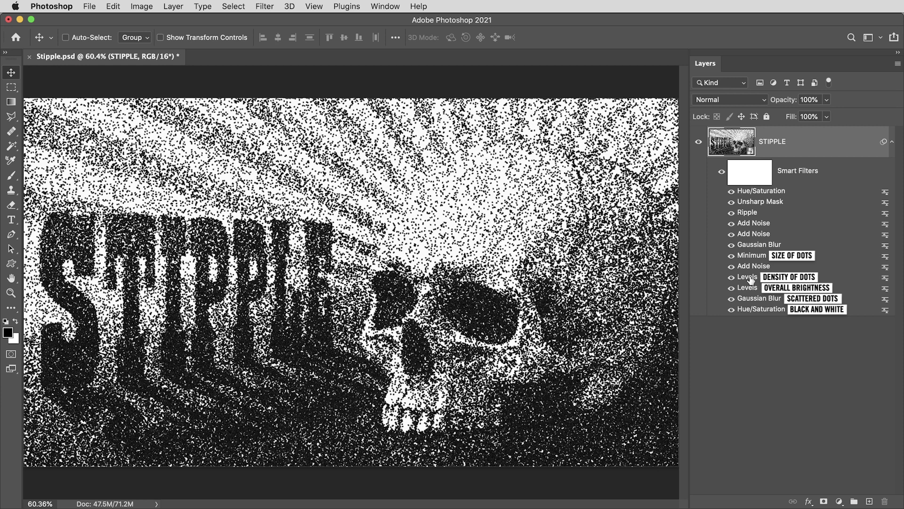
{"action": "double_click", "coordinate": [752, 279]}
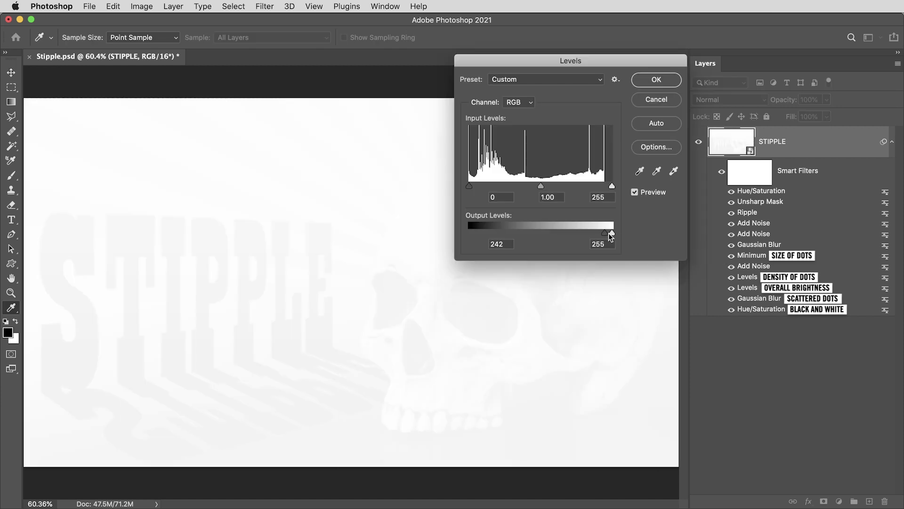
{"action": "left_click_drag", "start_coordinate": [609, 233], "coordinate": [597, 232]}
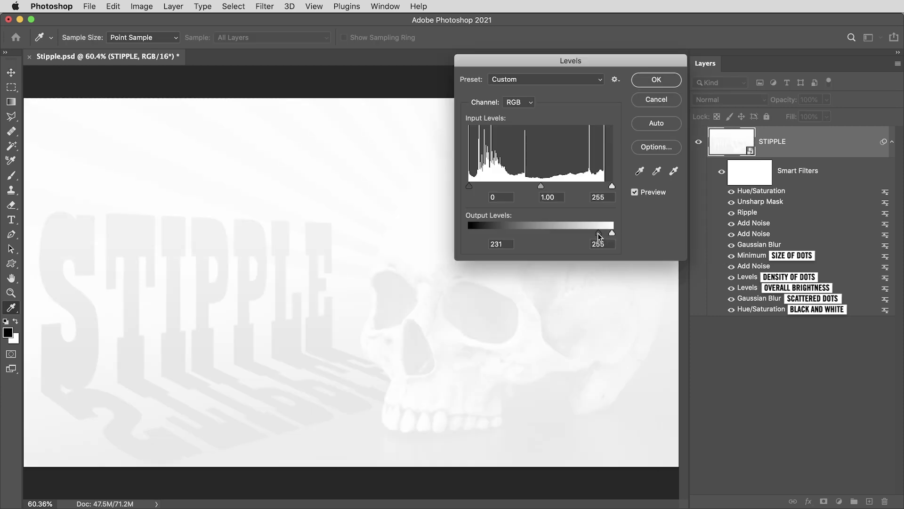
{"action": "left_click", "coordinate": [657, 81]}
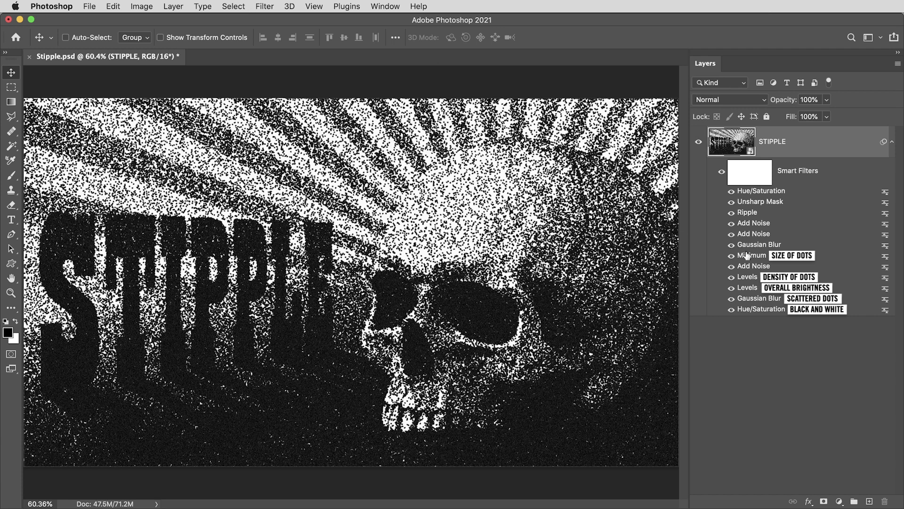
Confirm the Minimum dot-size filter at a 4.0 radius.
{"action": "double_click", "coordinate": [748, 256]}
{"action": "left_click", "coordinate": [494, 267]}
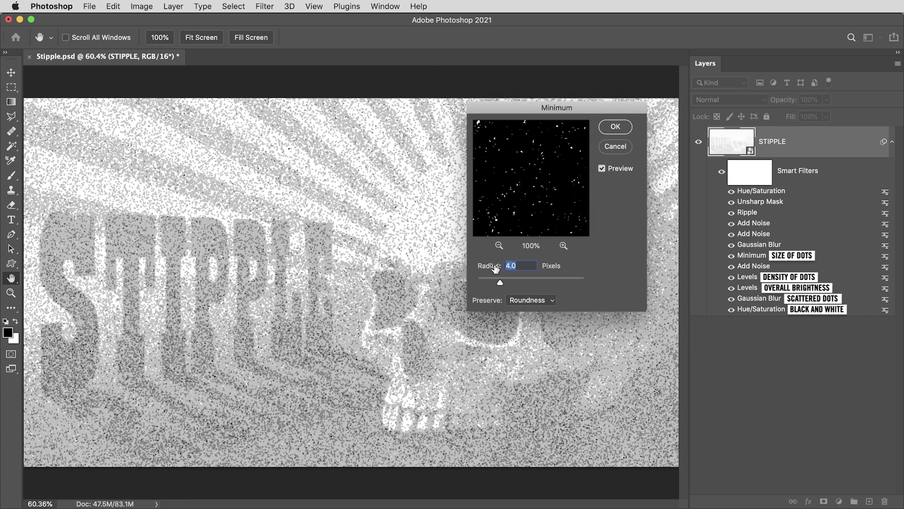
{"action": "left_click", "coordinate": [615, 127]}
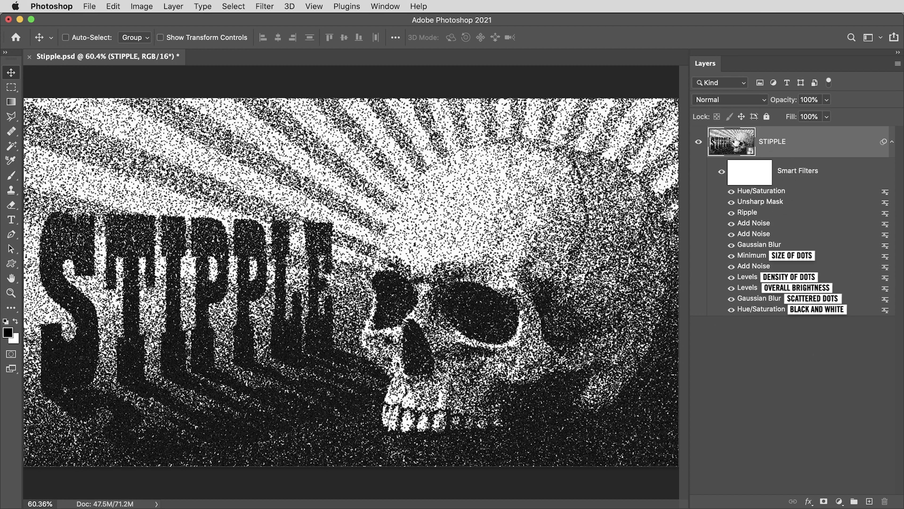
Paste the whole Owl.psd image into the STIPPLE smart object's contents and save it.
{"action": "double_click", "coordinate": [736, 142]}
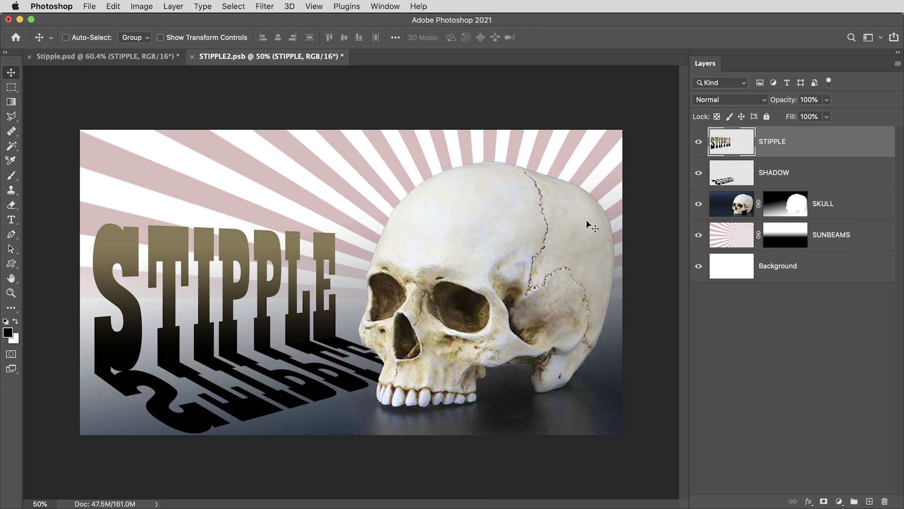
{"action": "key", "text": "super+Tab"}
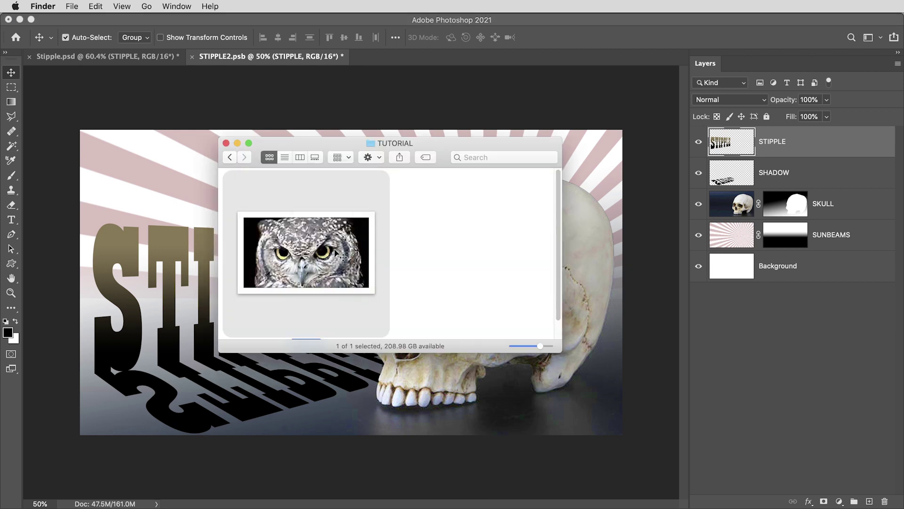
{"action": "double_click", "coordinate": [337, 254]}
{"action": "key", "text": "super+a"}
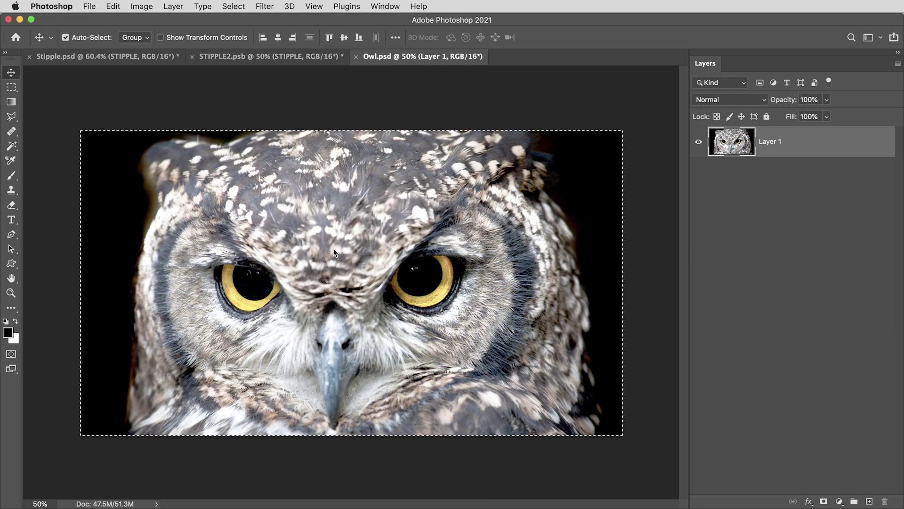
{"action": "key", "text": "super+w"}
{"action": "key", "text": "super+v"}
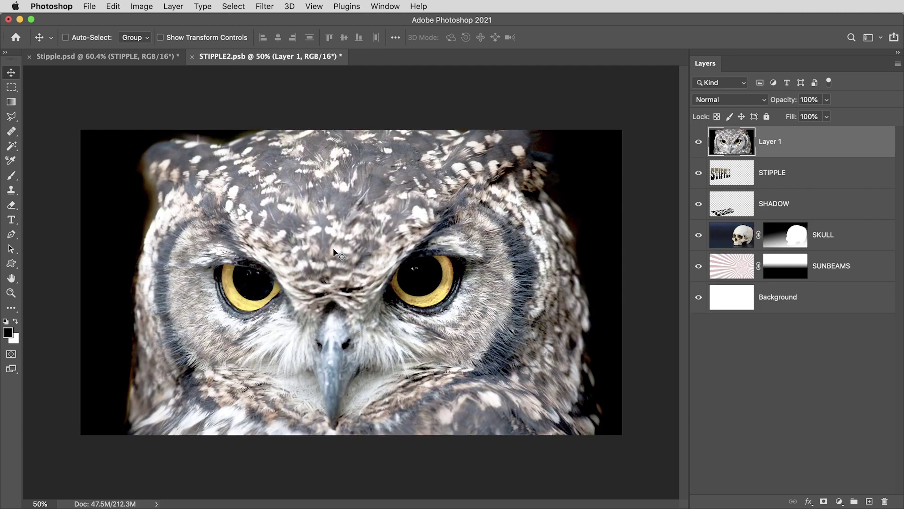
{"action": "key", "text": "super+s"}
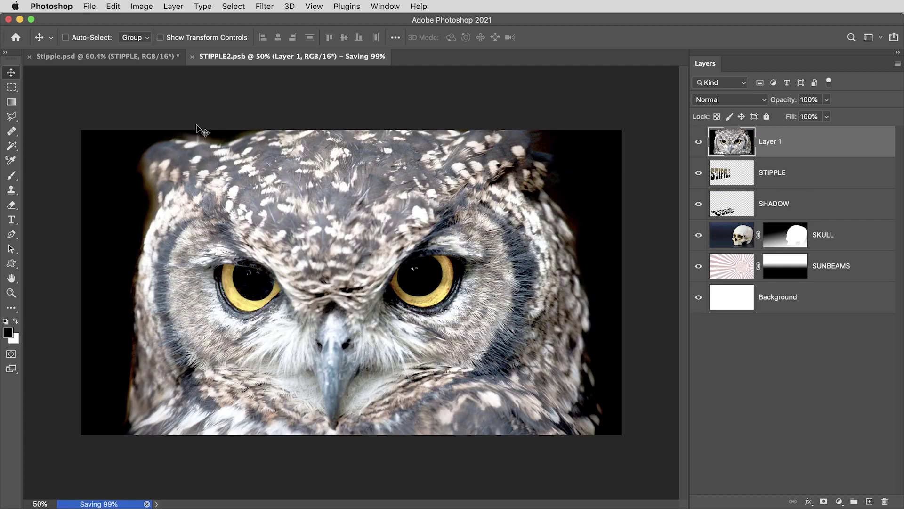
{"action": "left_click", "coordinate": [156, 57]}
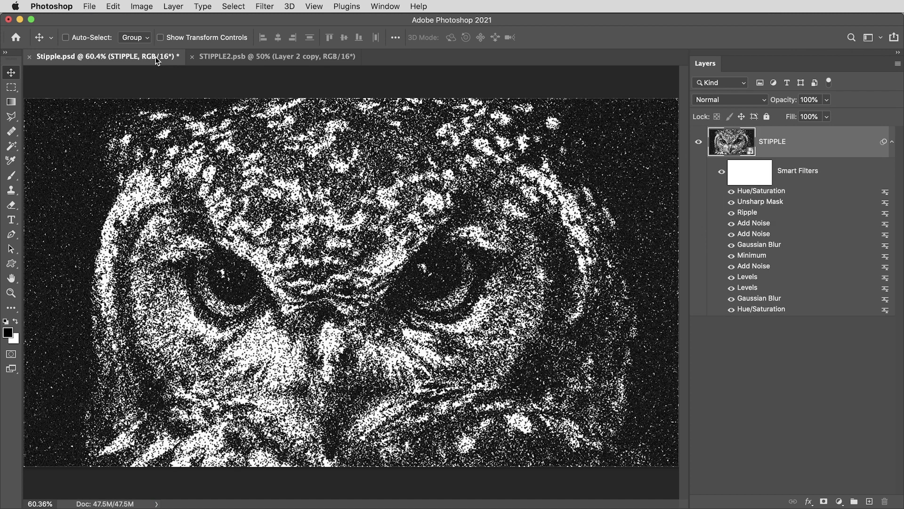